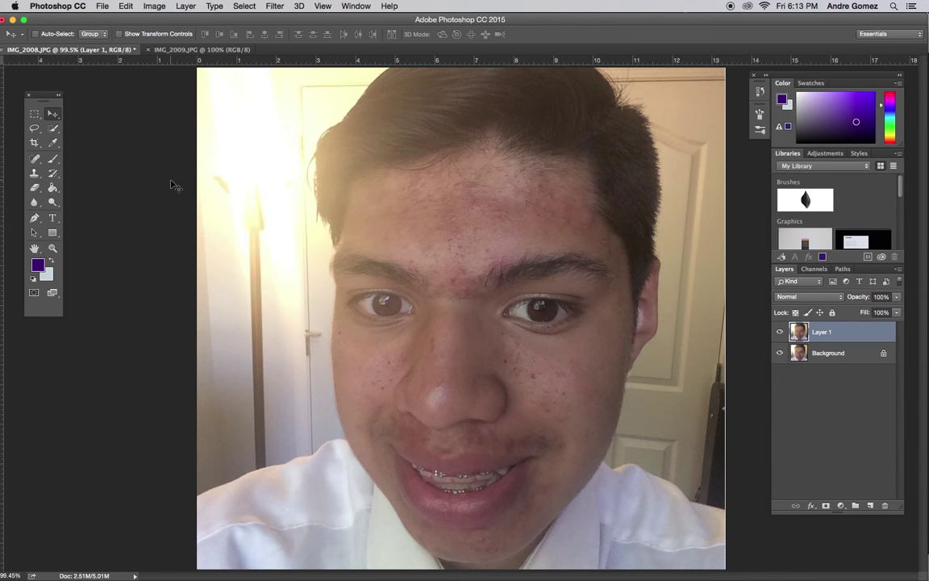
Step: Compare the original portrait IMG_2008.JPG with the filtered reference portrait IMG_2009.JPG
{"action": "left_click", "coordinate": [176, 50]}
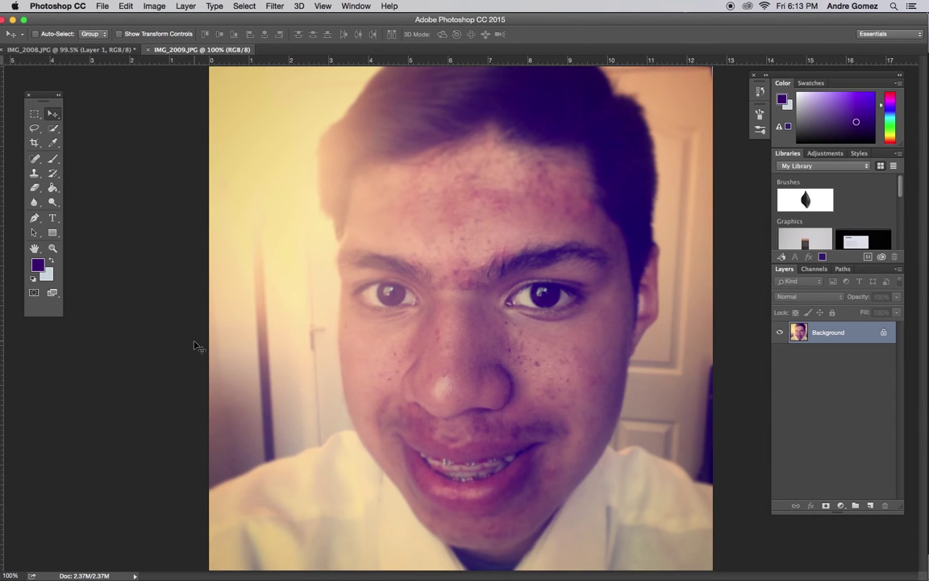
{"action": "left_click", "coordinate": [101, 51]}
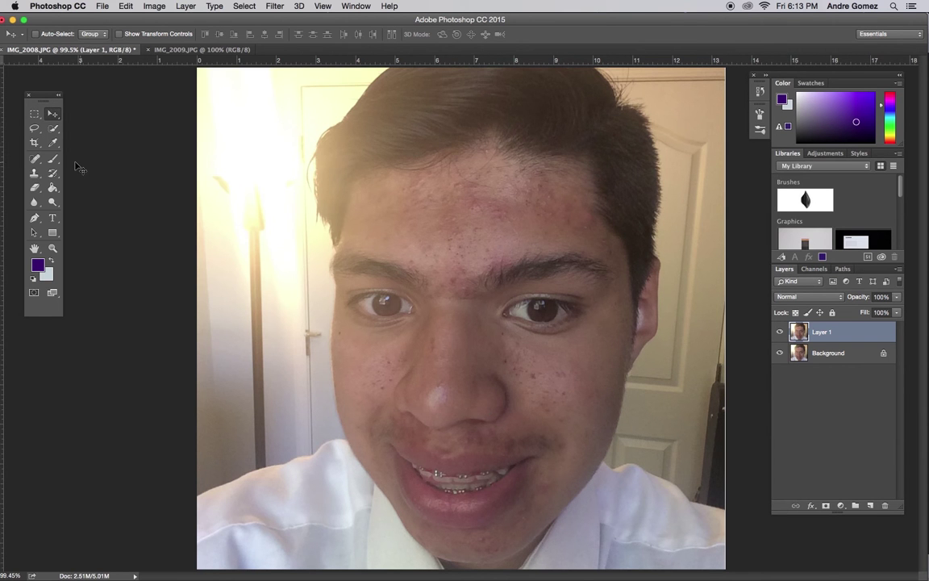
{"action": "left_click", "coordinate": [171, 50]}
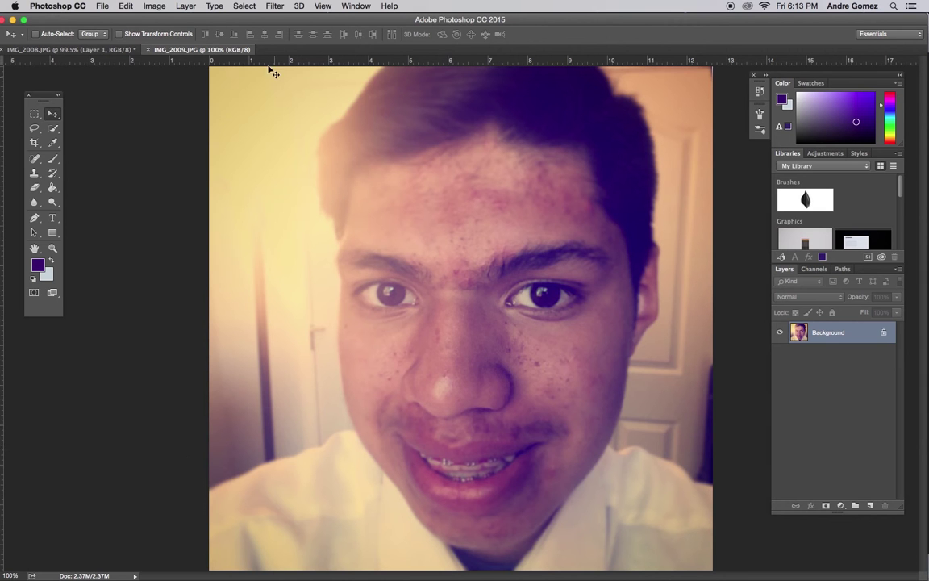
{"action": "left_click", "coordinate": [53, 158]}
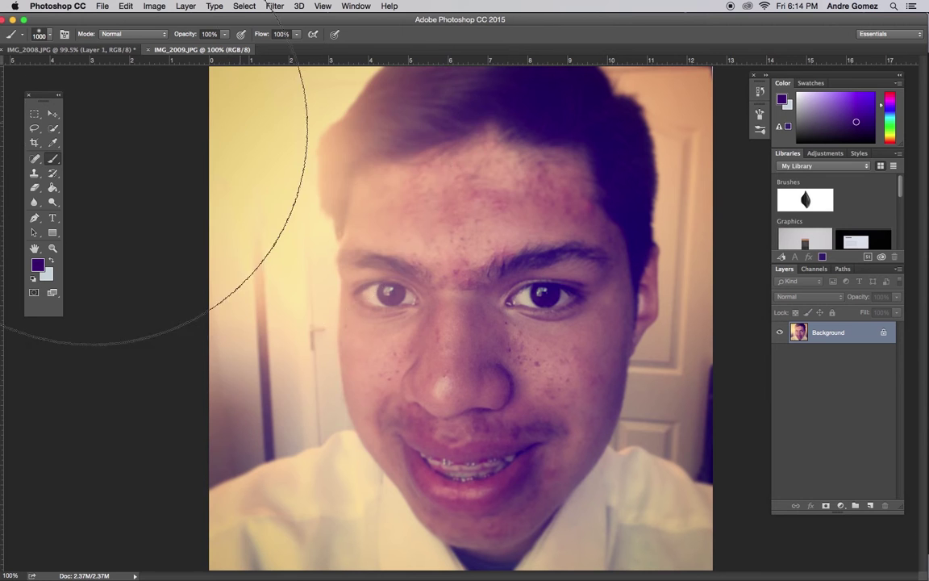
{"action": "left_click", "coordinate": [103, 113]}
{"action": "key", "text": "super+z"}
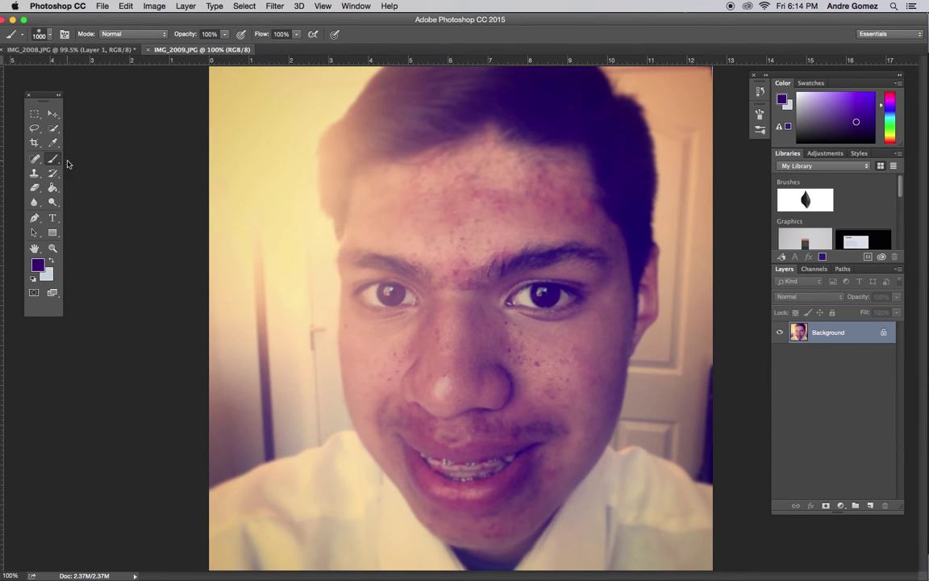
Step: Sample the yellow background of IMG_2009.JPG with the Eyedropper and darken the foreground color to d6b66b in IMG_2008.JPG
{"action": "left_click", "coordinate": [52, 143]}
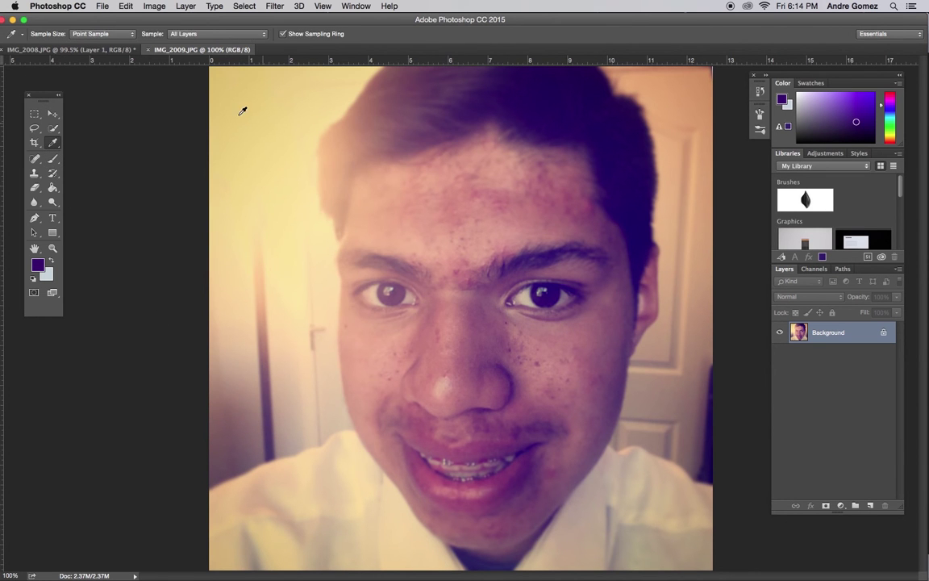
{"action": "left_click", "coordinate": [215, 102]}
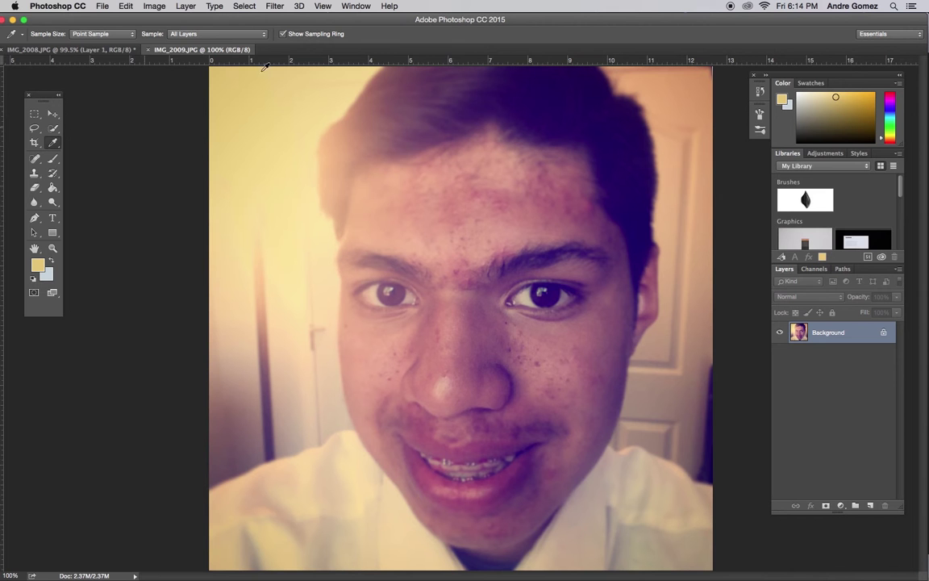
{"action": "left_click", "coordinate": [81, 50]}
{"action": "left_click", "coordinate": [41, 270]}
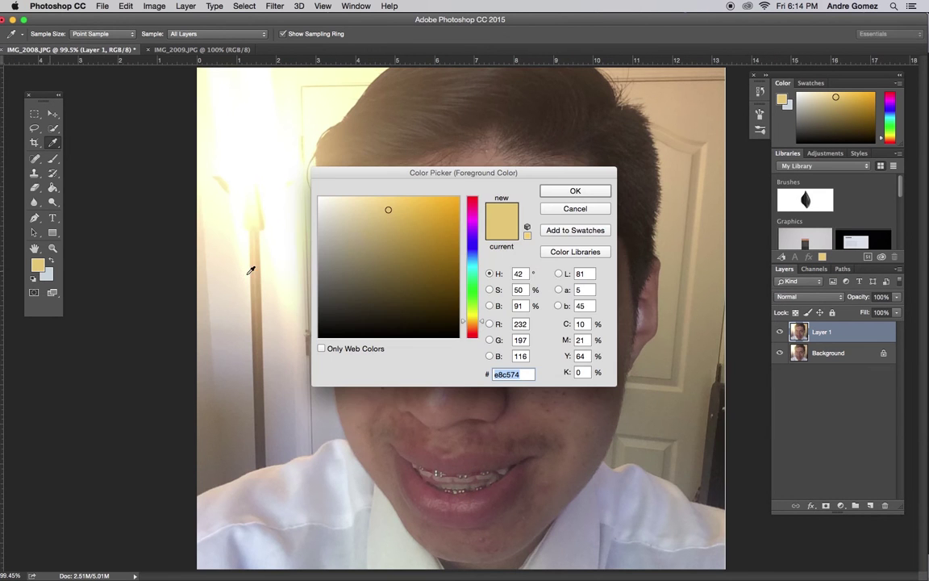
{"action": "left_click", "coordinate": [389, 219]}
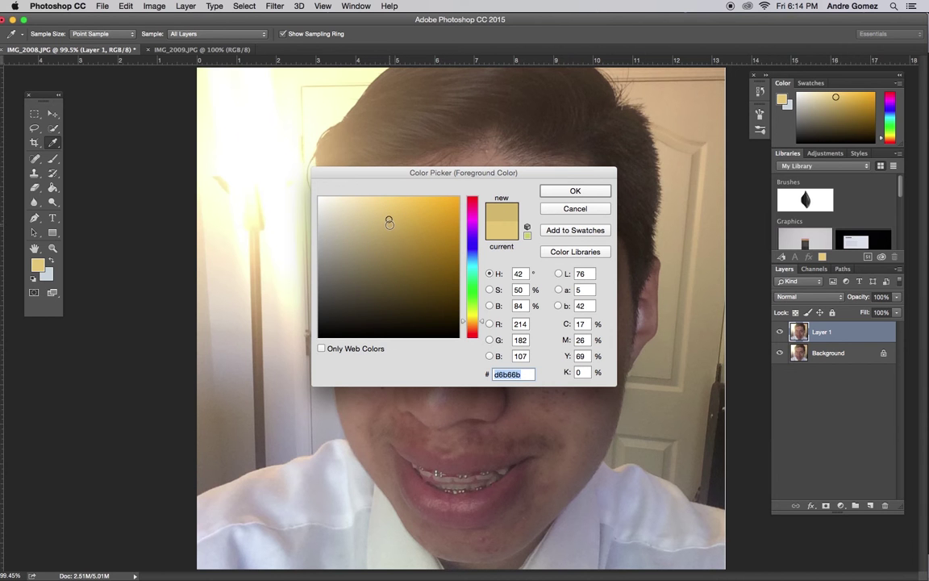
{"action": "left_click", "coordinate": [576, 192]}
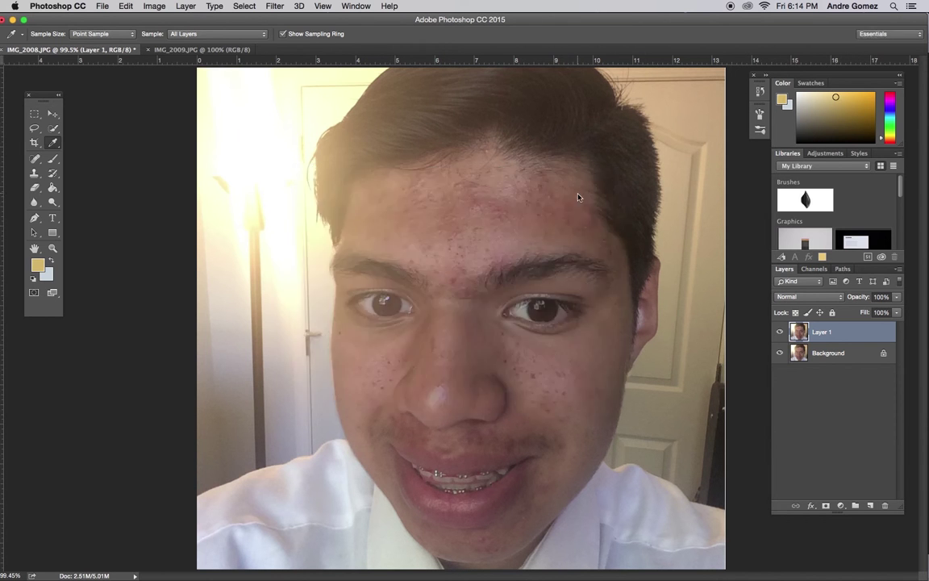
Step: Add a new layer above Layer 1 in IMG_2008.JPG and fill it with the tan foreground color
{"action": "left_click", "coordinate": [869, 506]}
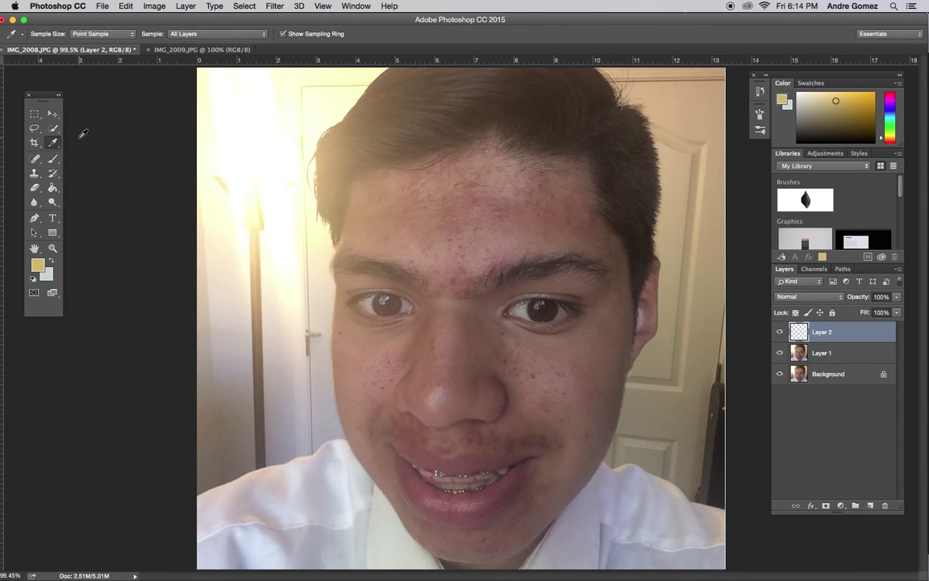
{"action": "left_click", "coordinate": [52, 186]}
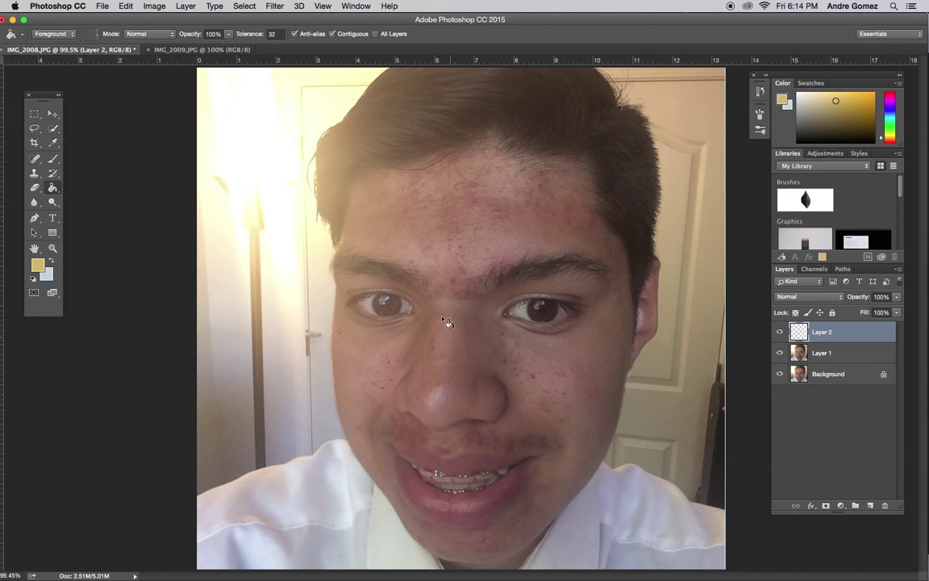
{"action": "left_click", "coordinate": [443, 267]}
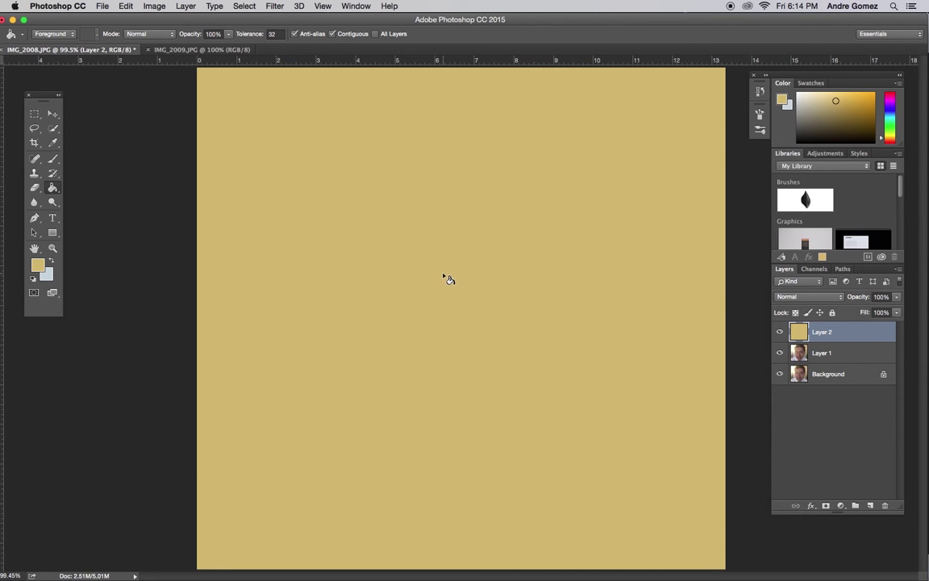
Step: Set the blending mode of the tan fill layer to Darken
{"action": "left_click", "coordinate": [53, 115]}
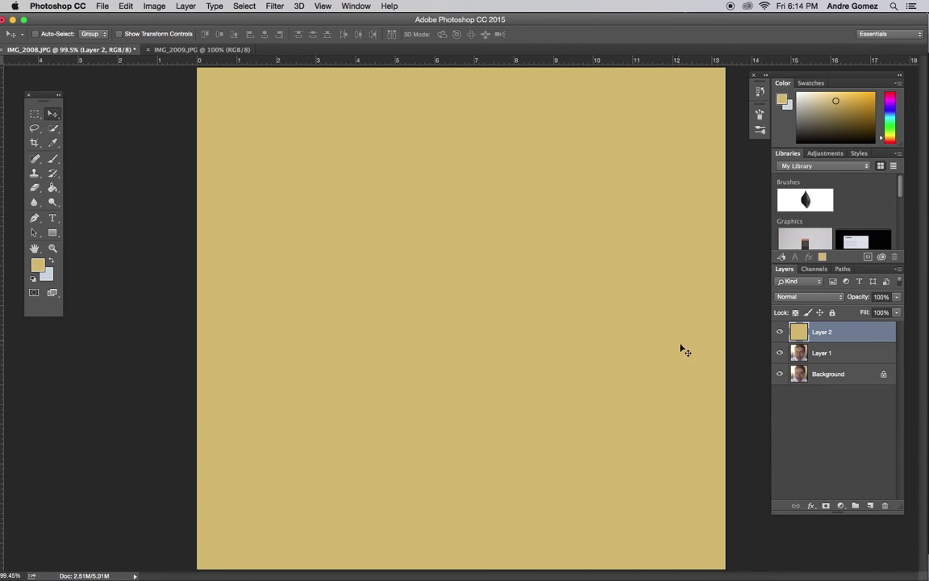
{"action": "left_click", "coordinate": [795, 297]}
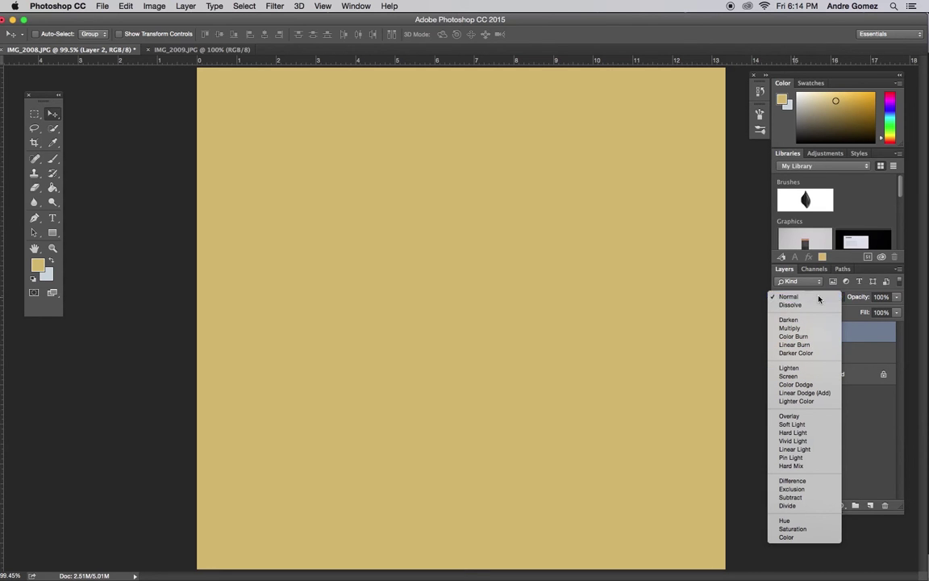
{"action": "left_click", "coordinate": [819, 298]}
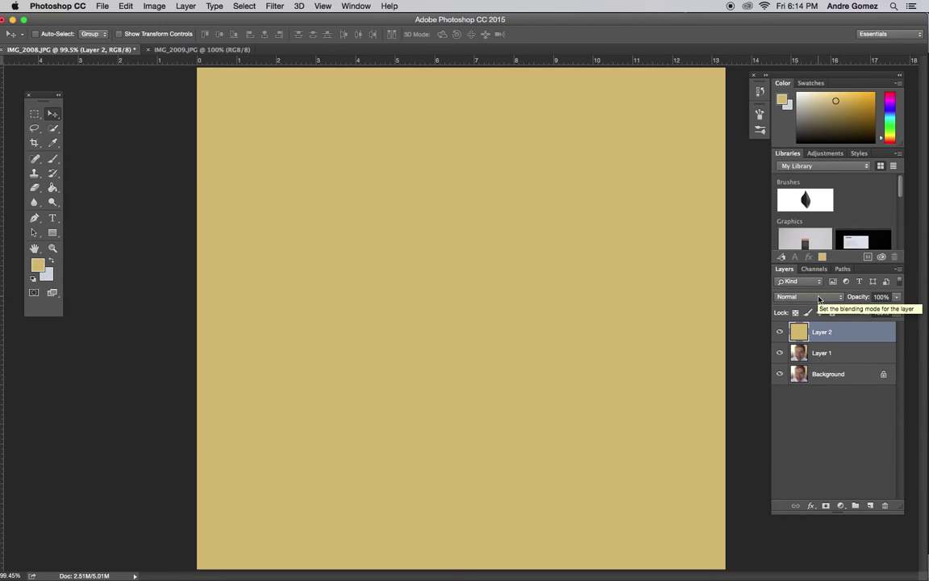
{"action": "left_click", "coordinate": [818, 298]}
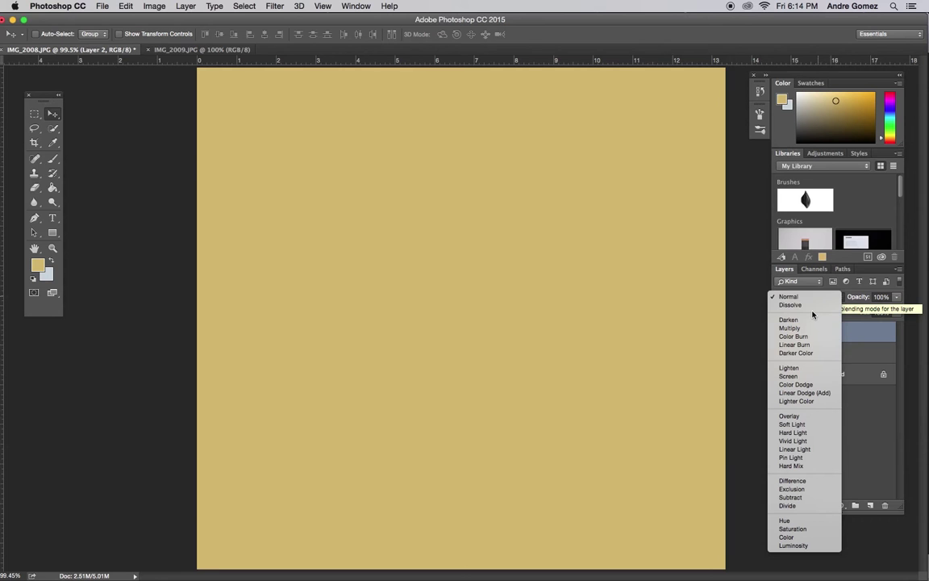
{"action": "key", "text": "Down"}
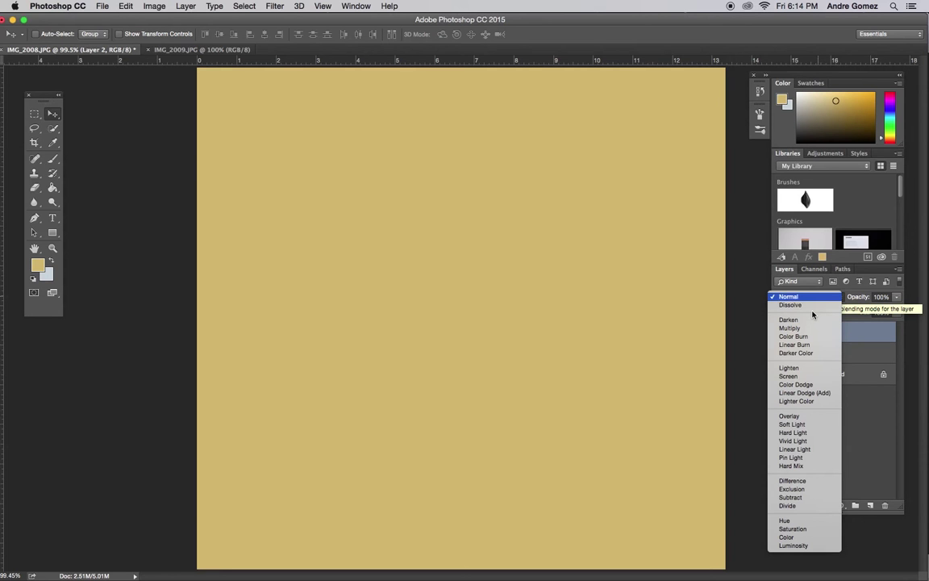
{"action": "key", "text": "Down"}
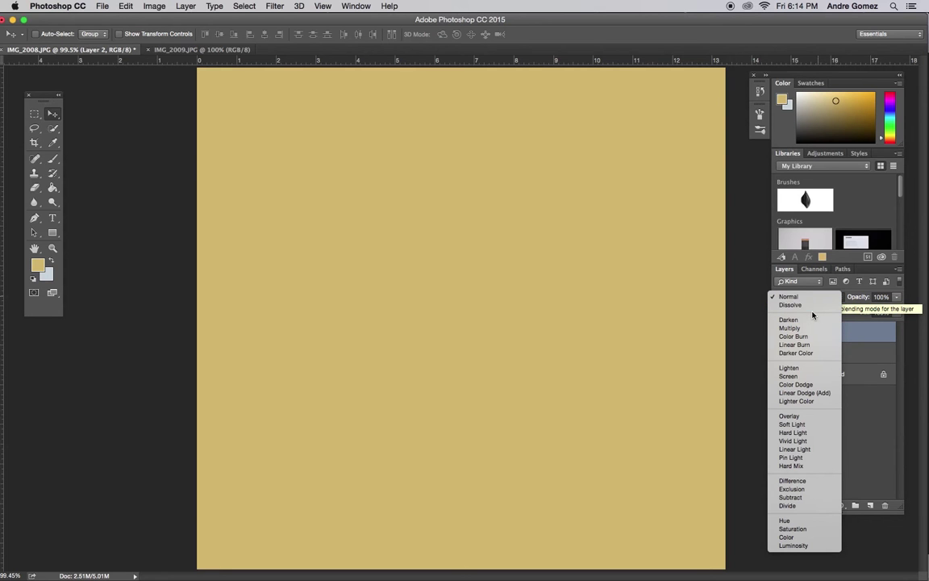
{"action": "key", "text": "Down"}
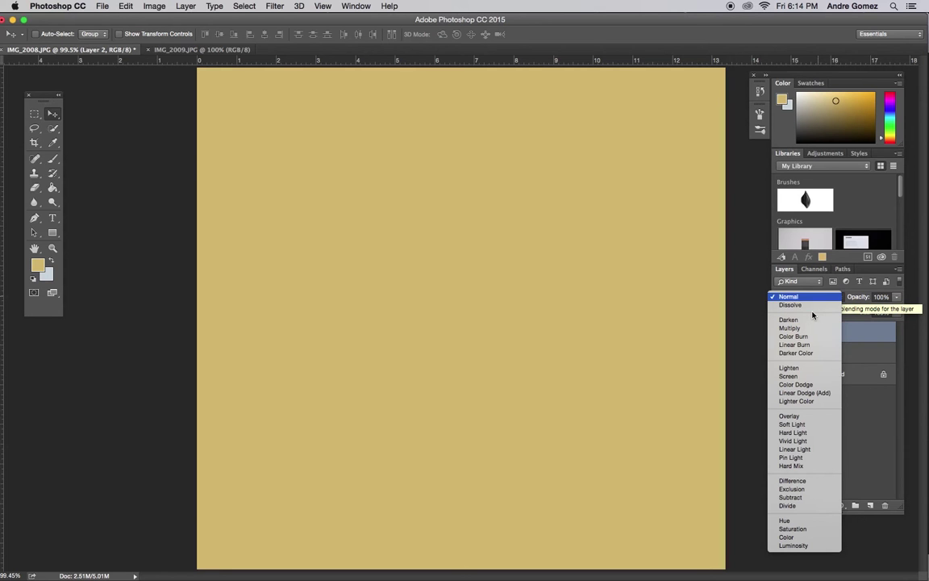
{"action": "key", "text": "Down"}
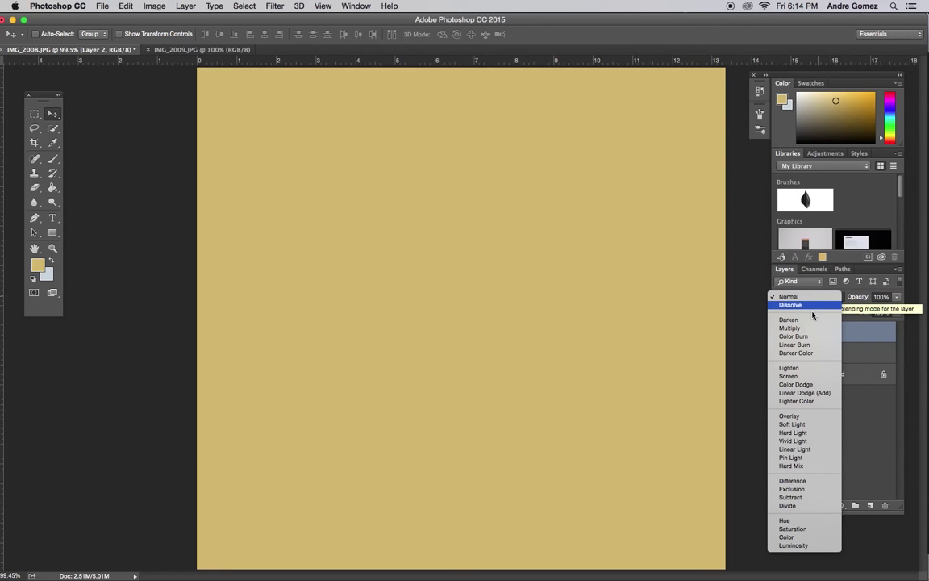
{"action": "key", "text": "Down"}
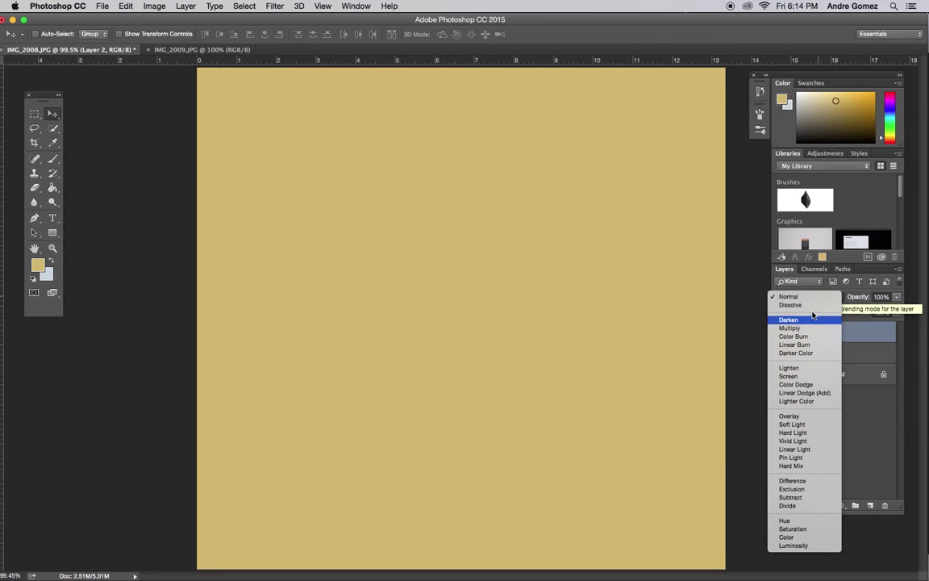
{"action": "key", "text": "Up"}
{"action": "key", "text": "Up"}
{"action": "left_click", "coordinate": [804, 322]}
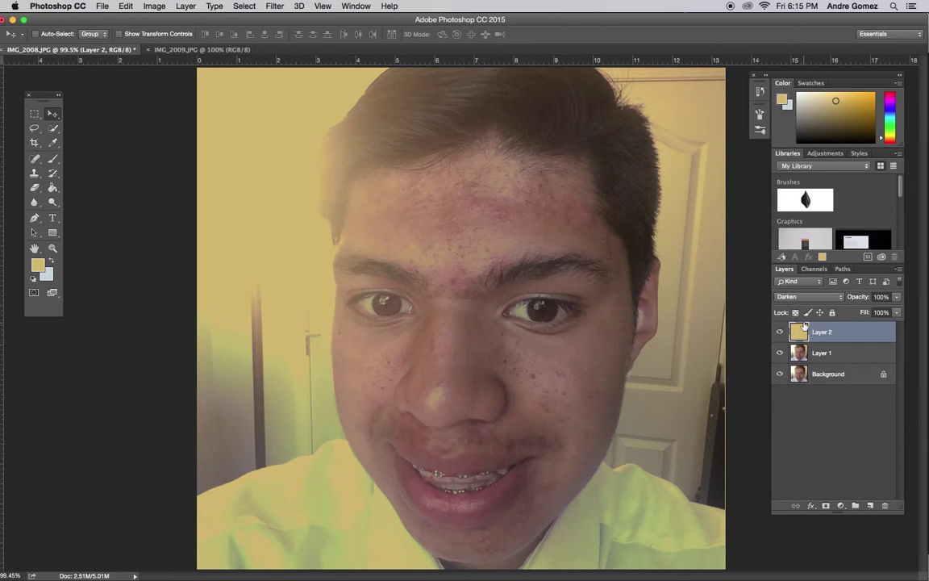
Step: Sample the dark purple of the eye in IMG_2009.JPG as the foreground color and return to IMG_2008.JPG
{"action": "left_click", "coordinate": [202, 49]}
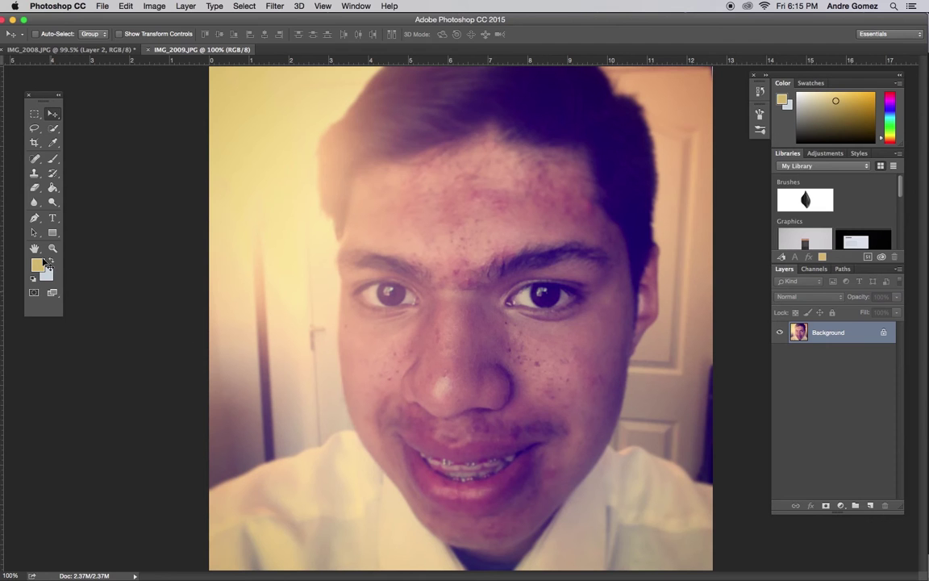
{"action": "left_click", "coordinate": [53, 142]}
{"action": "left_click", "coordinate": [544, 296]}
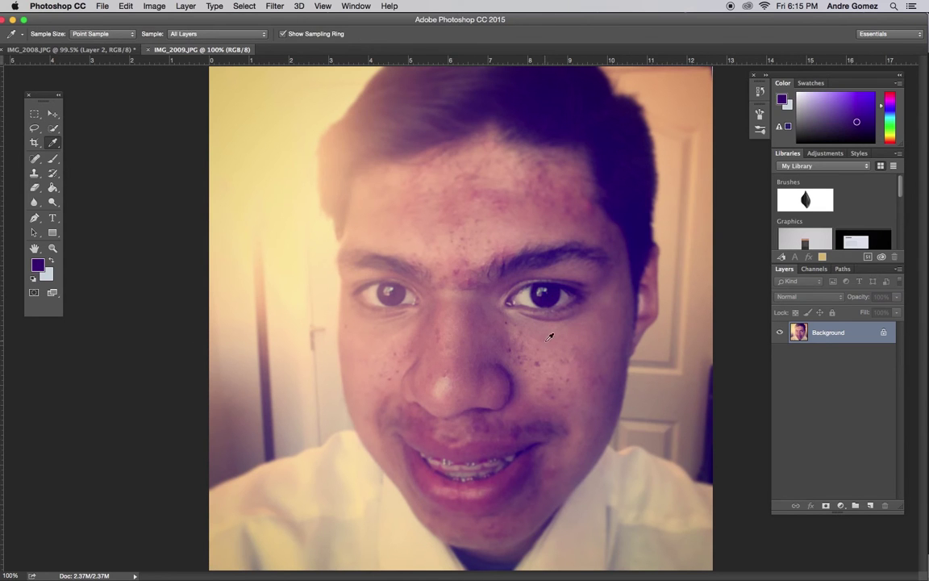
{"action": "left_click", "coordinate": [121, 50]}
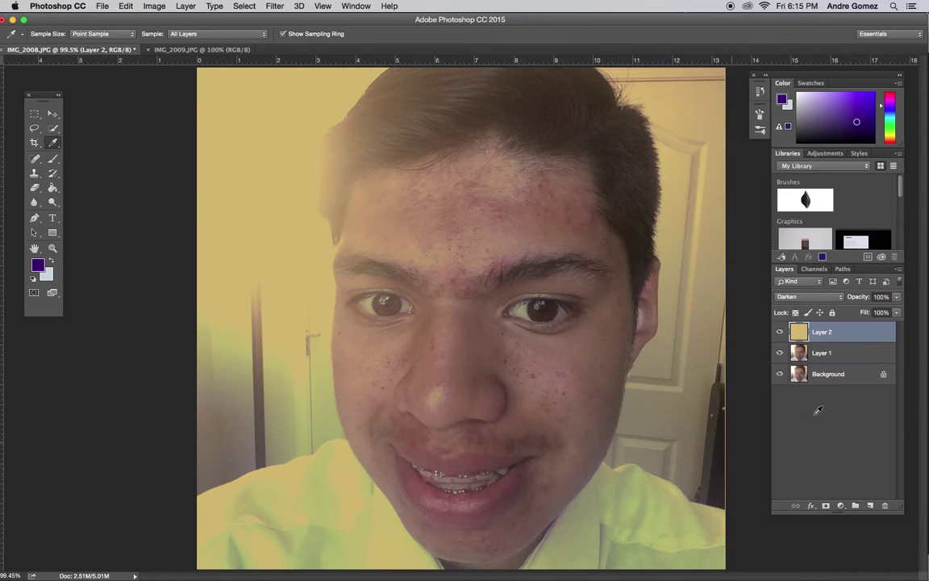
Step: Add a new layer above the tan one and fill it with the purple foreground color brightened to 3e228d
{"action": "left_click", "coordinate": [870, 505]}
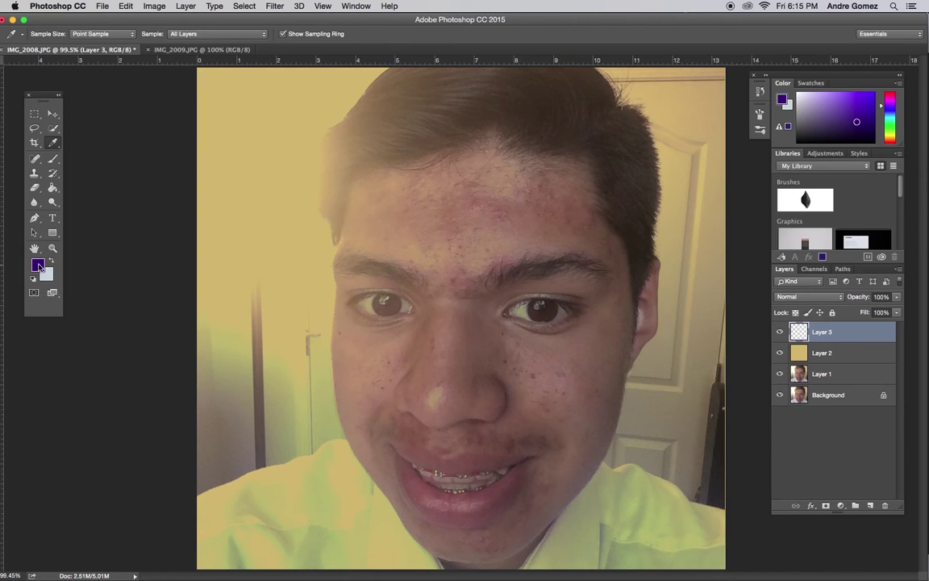
{"action": "left_click", "coordinate": [37, 264]}
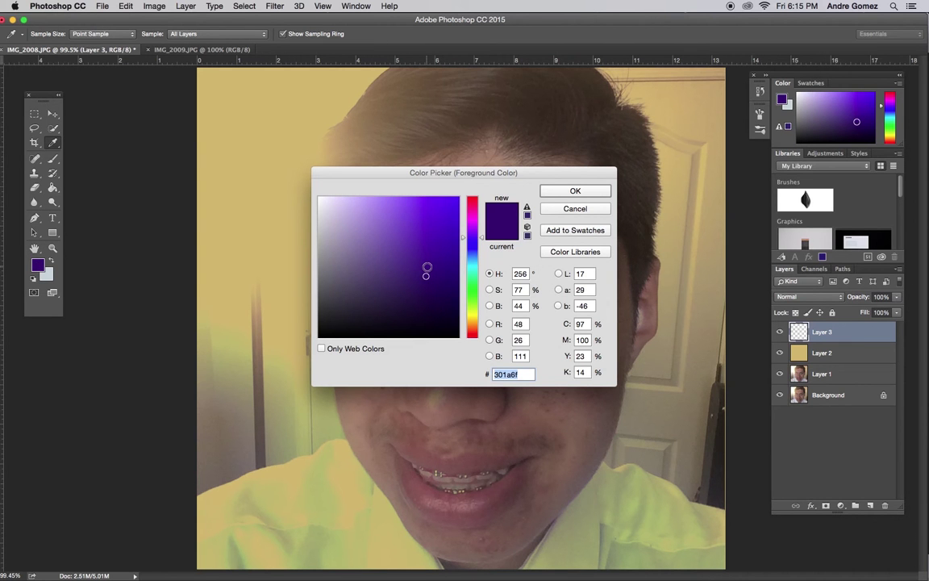
{"action": "left_click", "coordinate": [428, 260]}
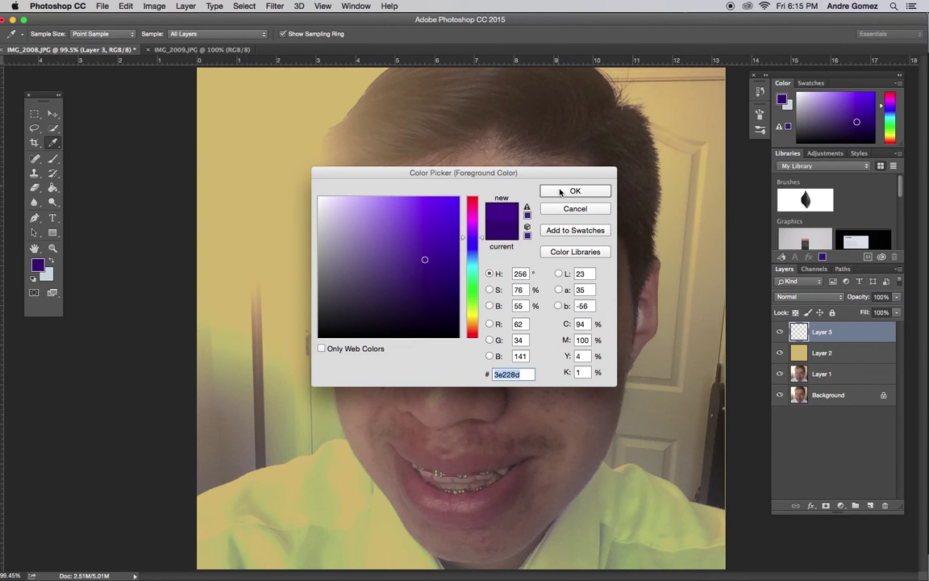
{"action": "left_click", "coordinate": [555, 192]}
{"action": "left_click", "coordinate": [51, 186]}
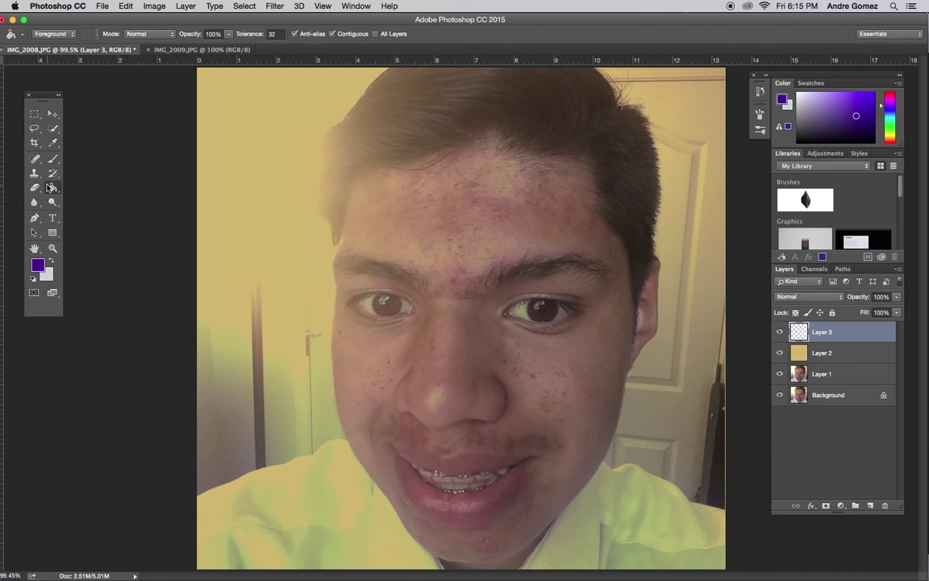
{"action": "left_click", "coordinate": [439, 348]}
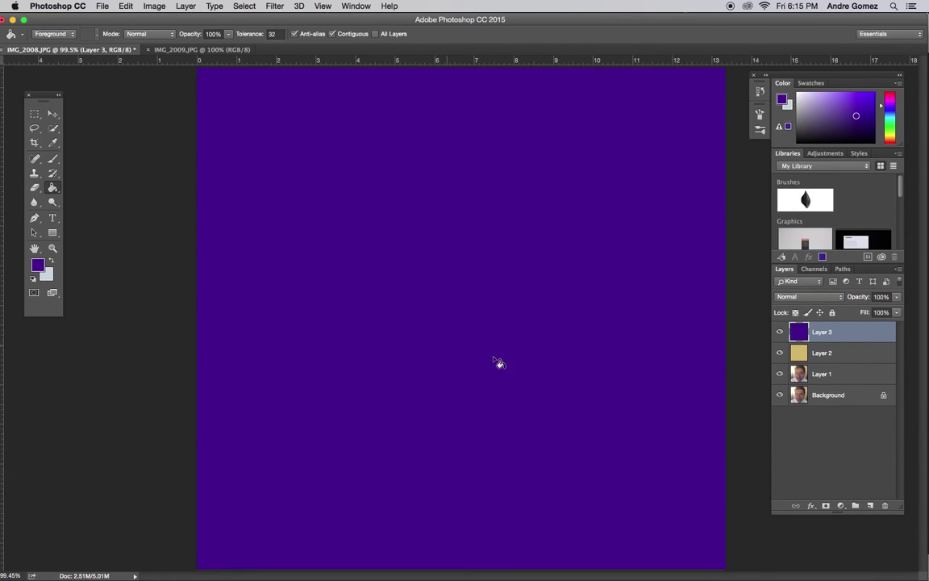
Step: Try Darken on the purple fill layer, and set its blending mode to Soft Light
{"action": "left_click", "coordinate": [795, 296]}
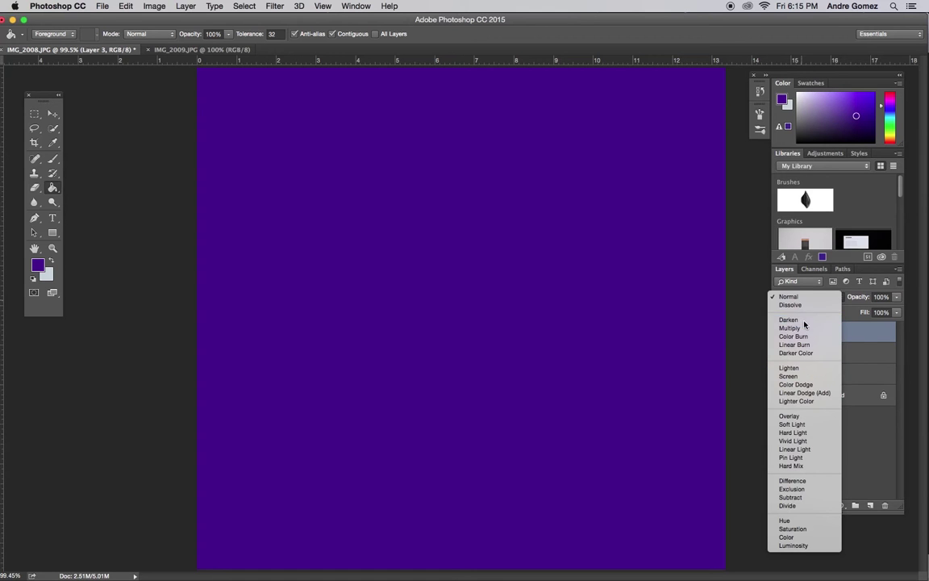
{"action": "left_click", "coordinate": [805, 321]}
{"action": "left_click", "coordinate": [807, 296]}
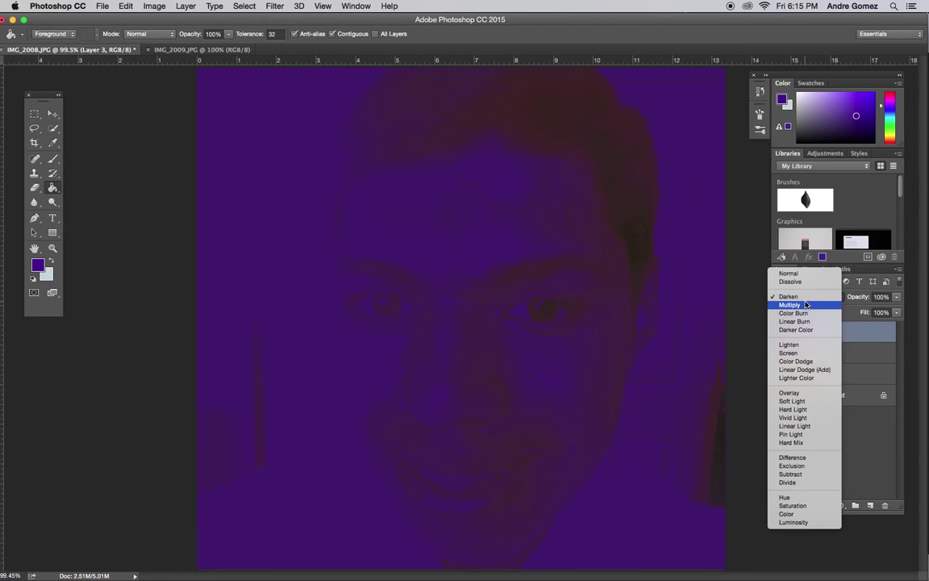
{"action": "left_click", "coordinate": [808, 402]}
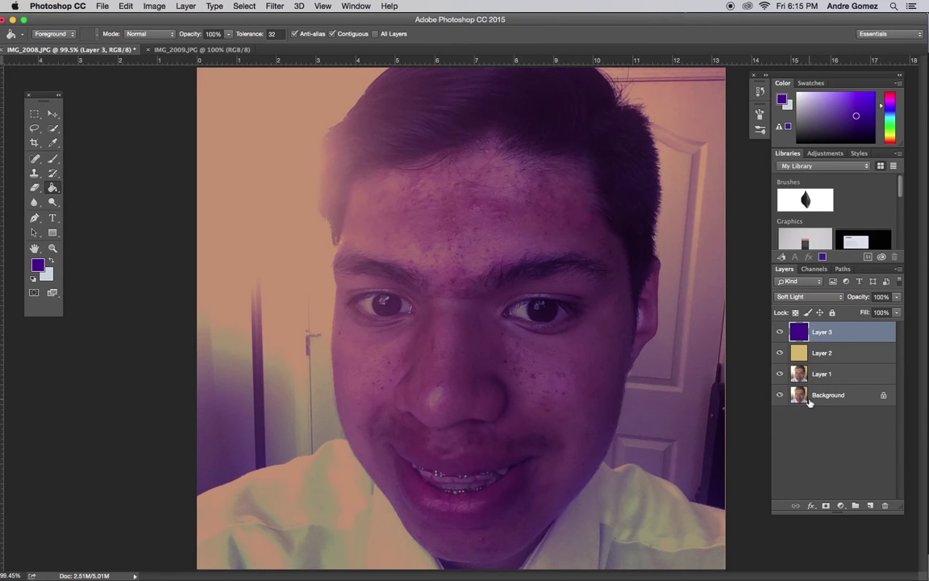
Step: Compare the filtered portrait with the duplicated photo layer shown alone and with reference IMG_2009.JPG
{"action": "left_click", "coordinate": [805, 296]}
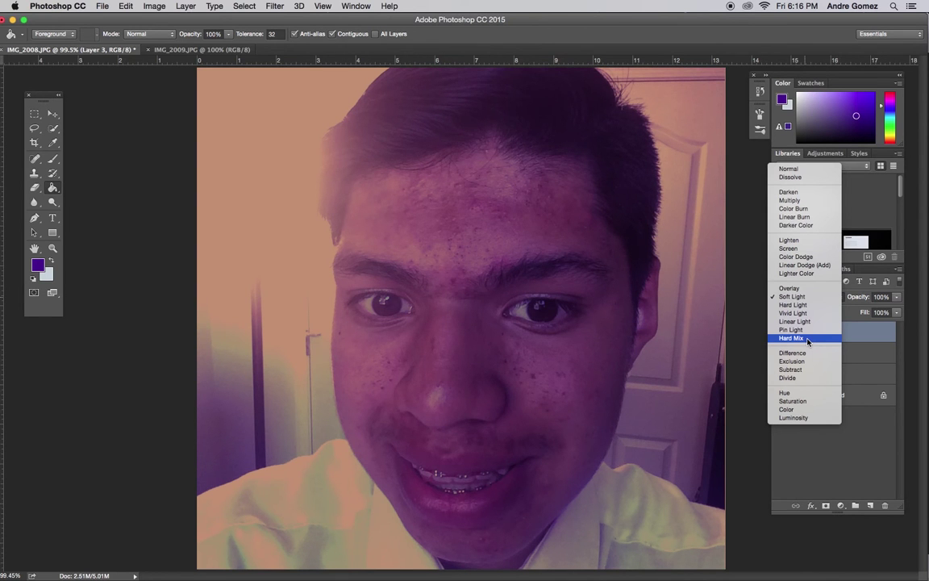
{"action": "key", "text": "Escape"}
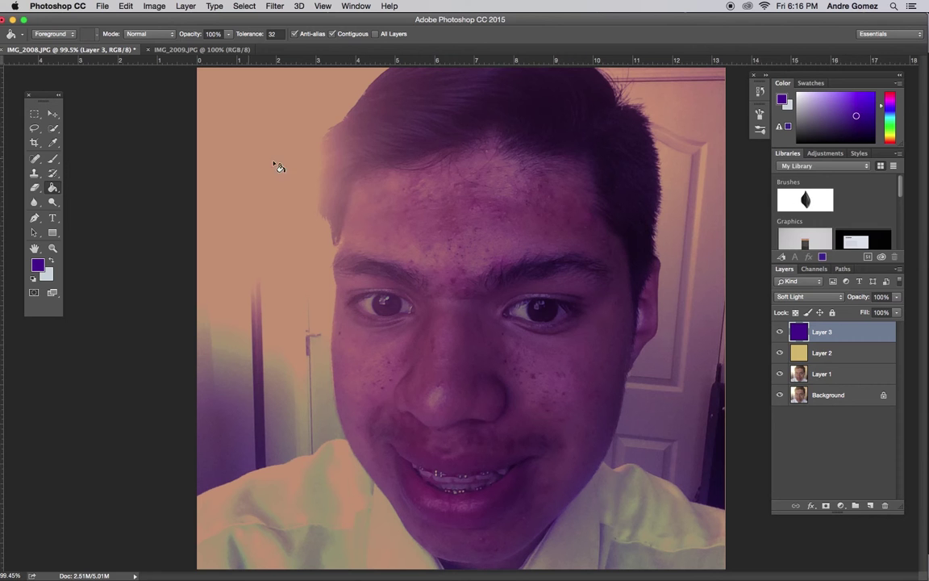
{"action": "left_click", "coordinate": [779, 374], "text": "alt"}
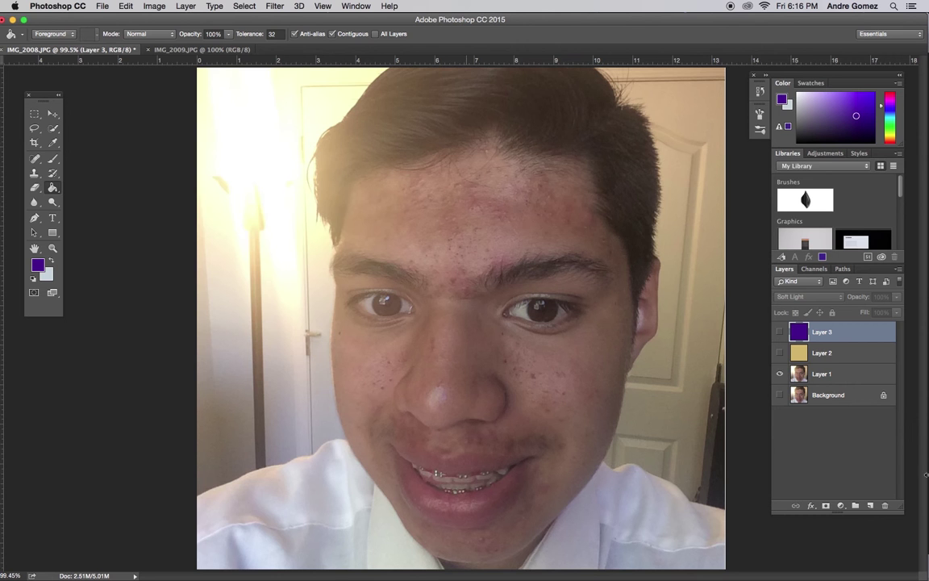
{"action": "left_click", "coordinate": [779, 375], "text": "alt"}
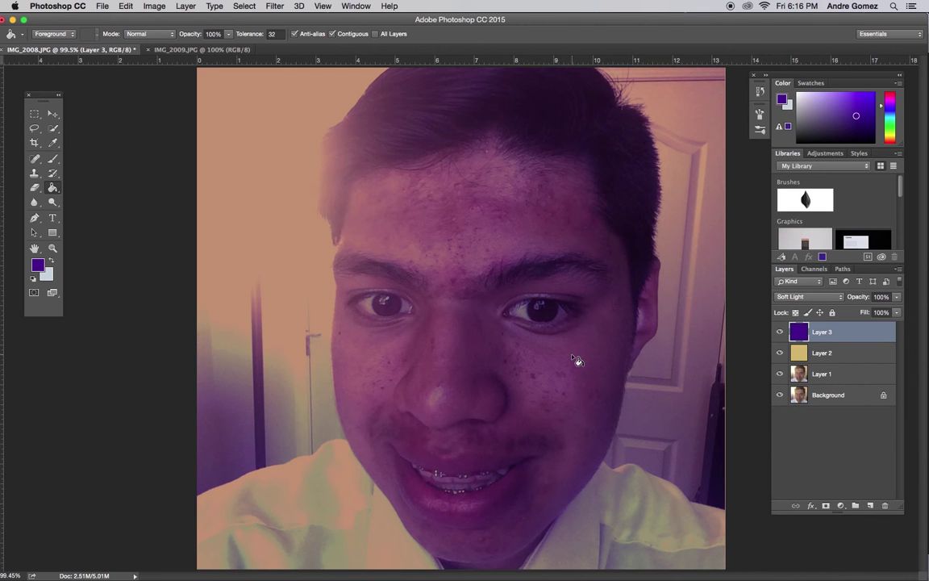
{"action": "left_click", "coordinate": [193, 50]}
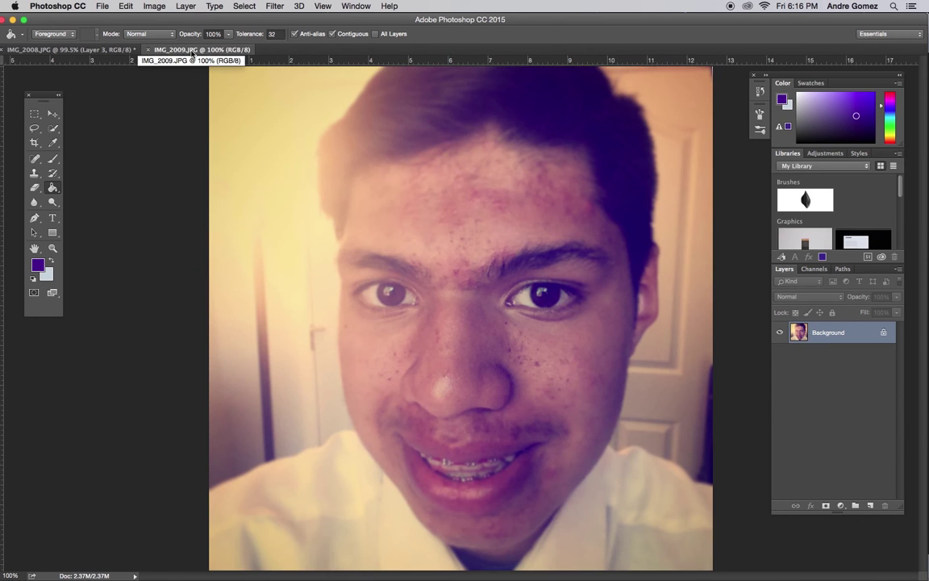
{"action": "left_click", "coordinate": [58, 49]}
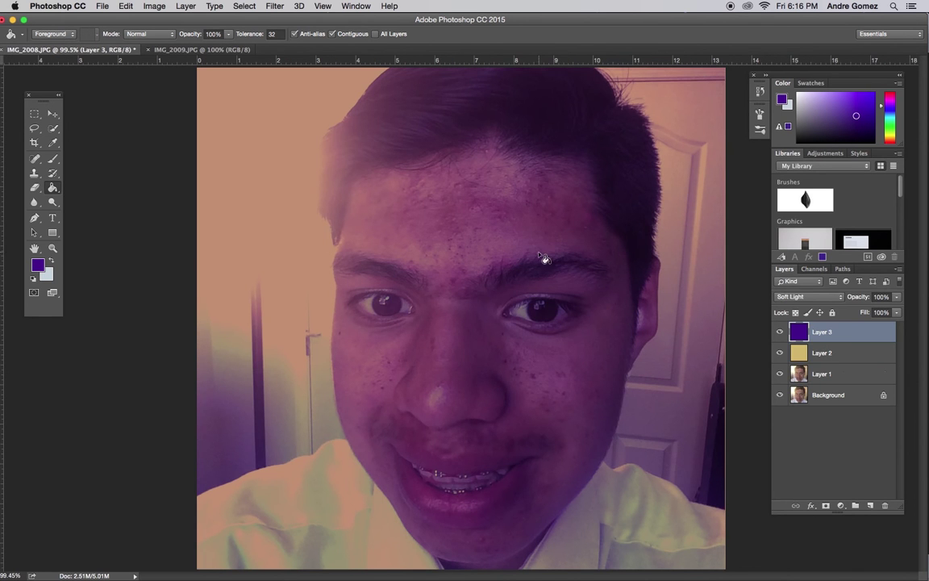
Step: Reduce the opacity of the tan fill layer and of the purple fill layer to 82% each, and deselect the layers
{"action": "left_click", "coordinate": [842, 352]}
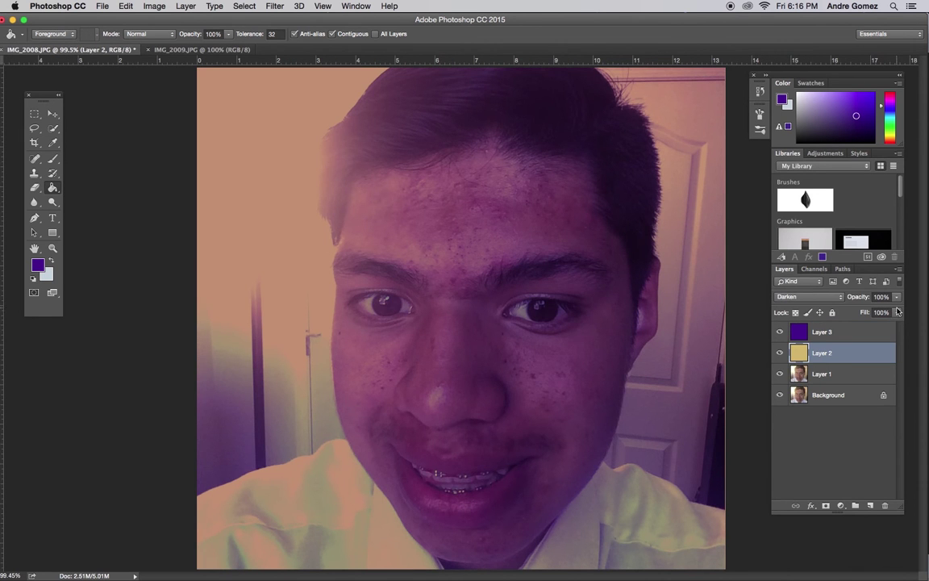
{"action": "left_click", "coordinate": [898, 312]}
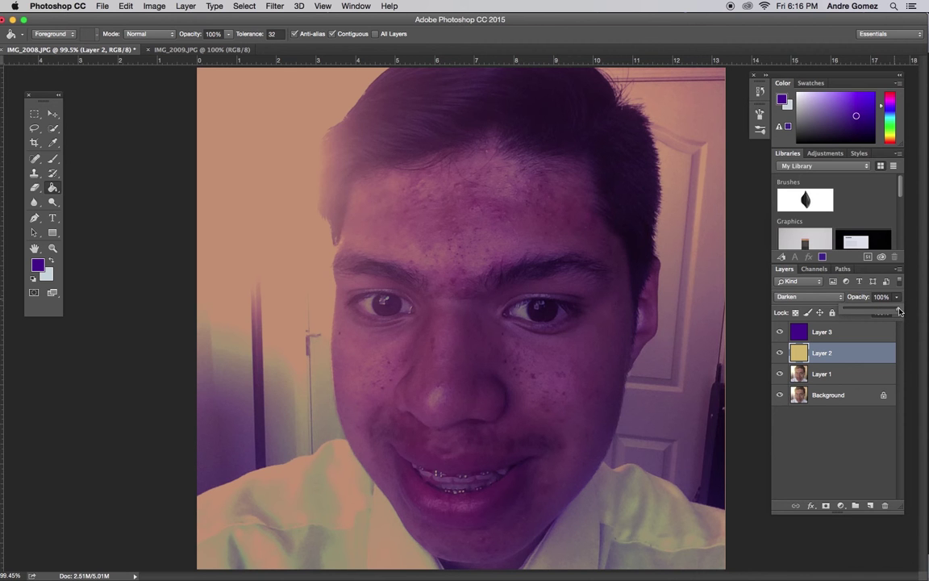
{"action": "mouse_move", "coordinate": [900, 314]}
{"action": "left_mouse_down"}
{"action": "mouse_move", "coordinate": [877, 313]}
{"action": "mouse_move", "coordinate": [888, 313]}
{"action": "left_mouse_up"}
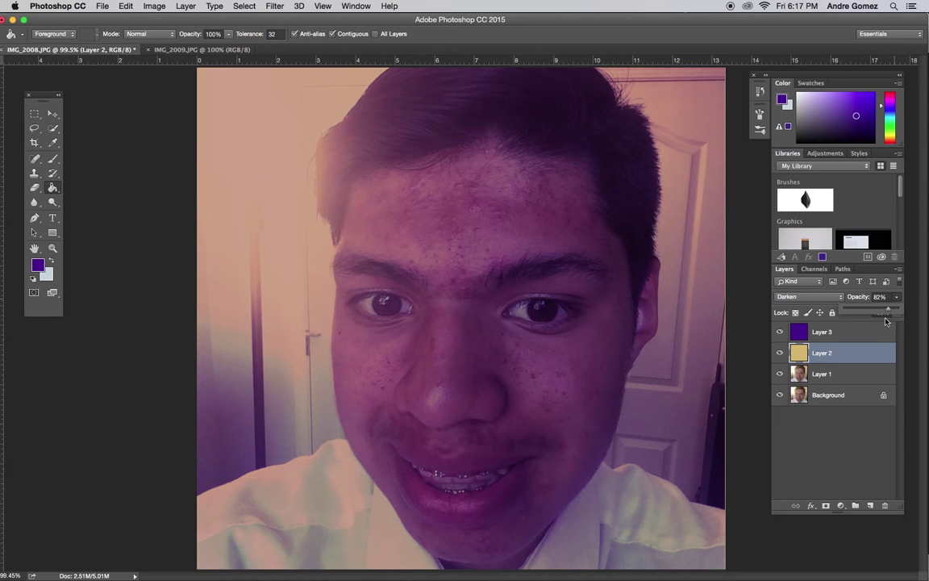
{"action": "left_click", "coordinate": [880, 331]}
{"action": "left_click_drag", "start_coordinate": [897, 304], "coordinate": [887, 311]}
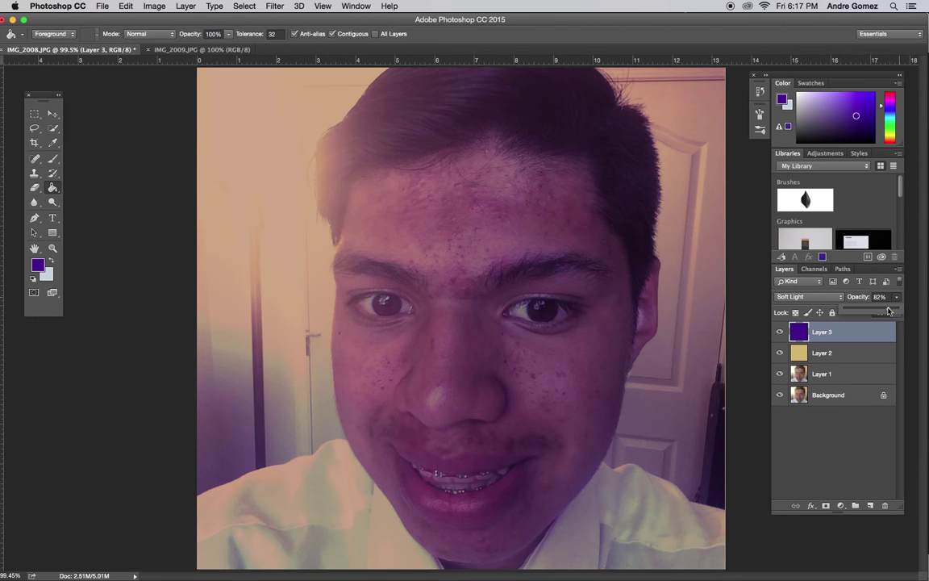
{"action": "left_click", "coordinate": [852, 489]}
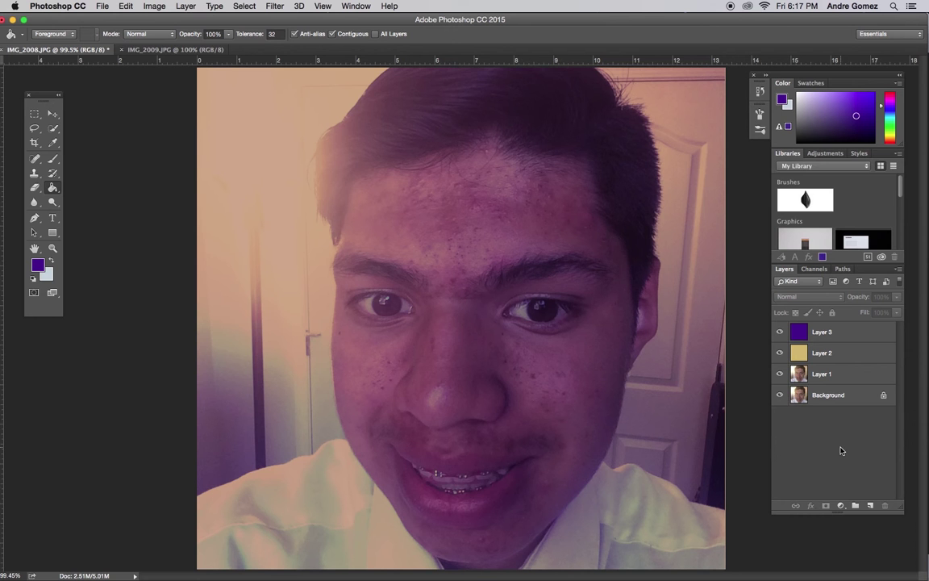
Step: Compare the softened filter on IMG_2008.JPG with reference IMG_2009.JPG
{"action": "left_click", "coordinate": [173, 49]}
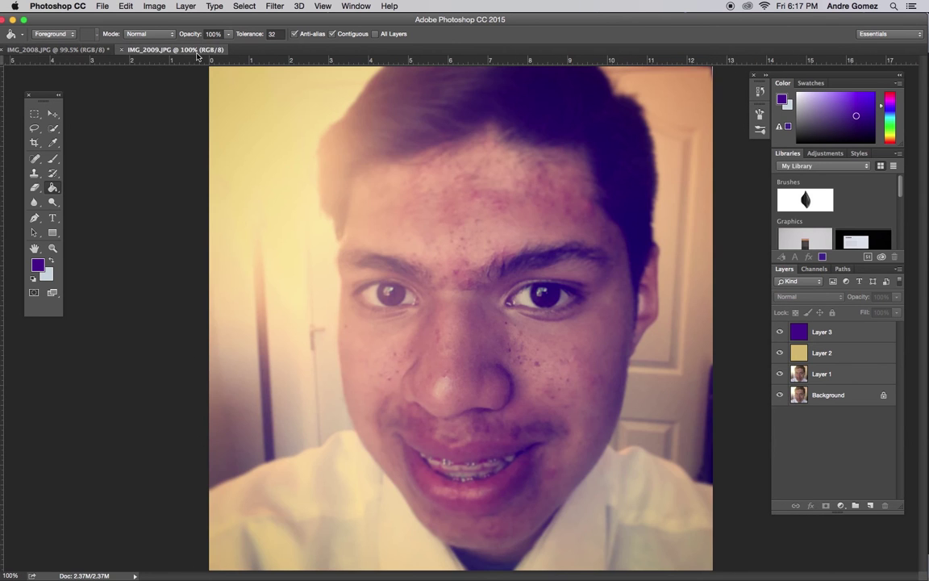
{"action": "left_click", "coordinate": [64, 49]}
{"action": "left_click", "coordinate": [152, 49]}
{"action": "left_click", "coordinate": [80, 50]}
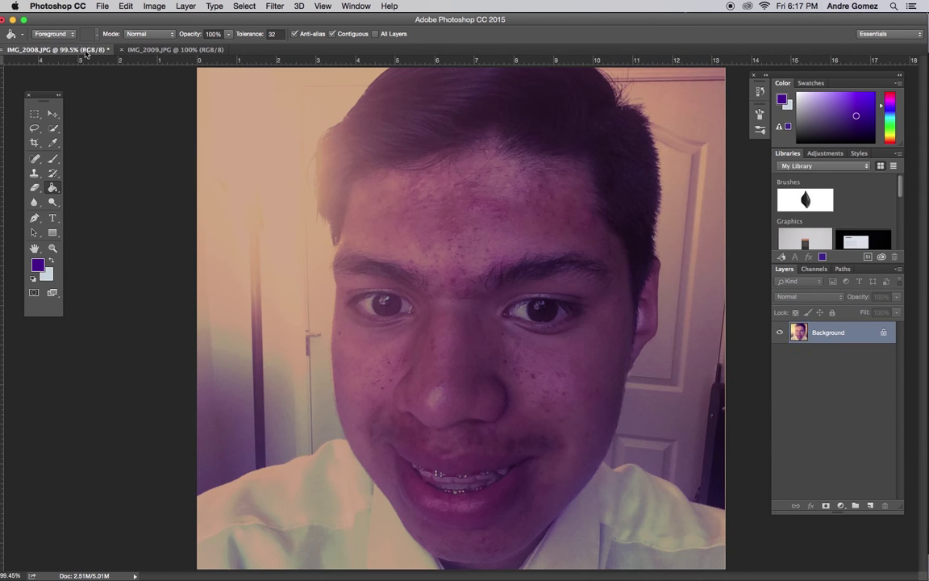
Step: Add a Curves adjustment layer above the purple fill layer and shape its RGB curve into a gentle S with raised highlights and lowered shadows
{"action": "left_click", "coordinate": [825, 381]}
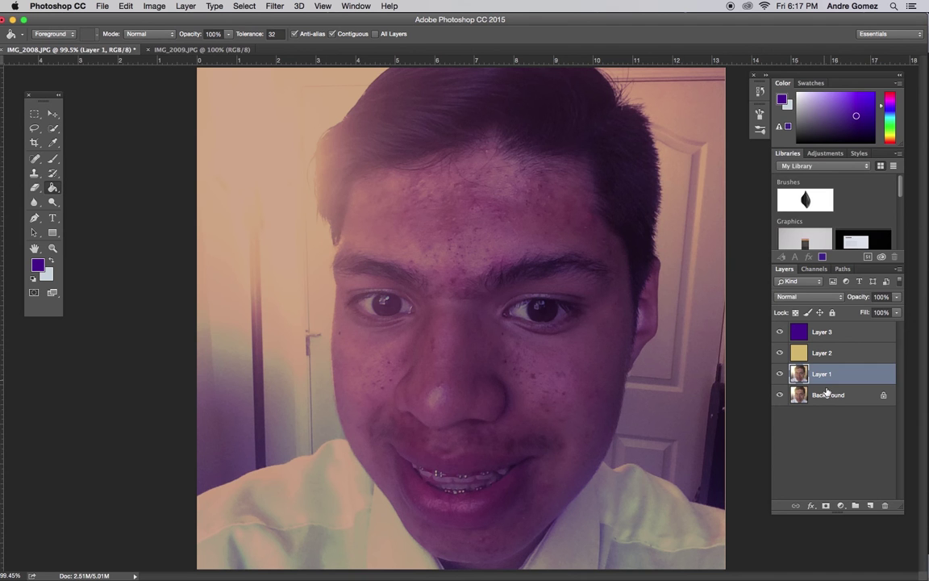
{"action": "left_click", "coordinate": [822, 331]}
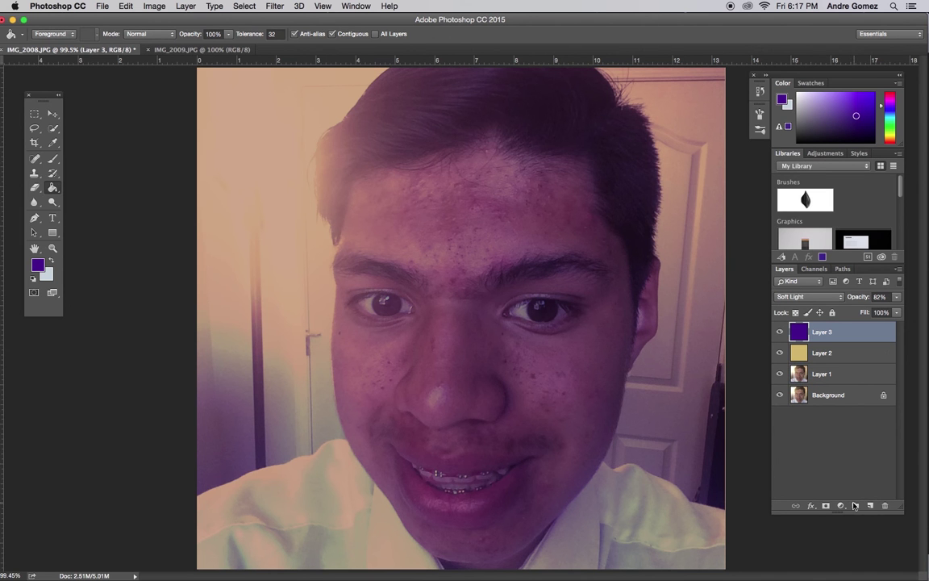
{"action": "left_click", "coordinate": [840, 506]}
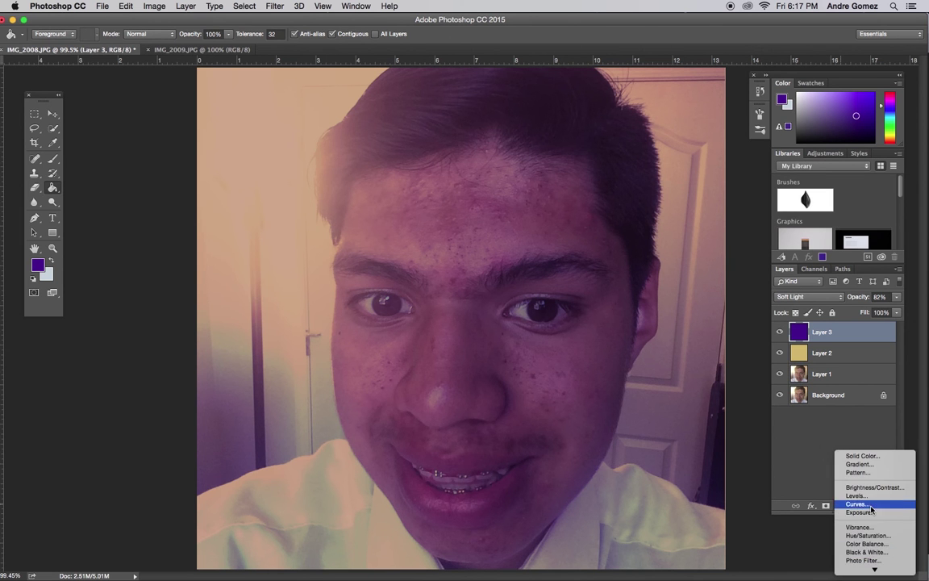
{"action": "left_click", "coordinate": [871, 508]}
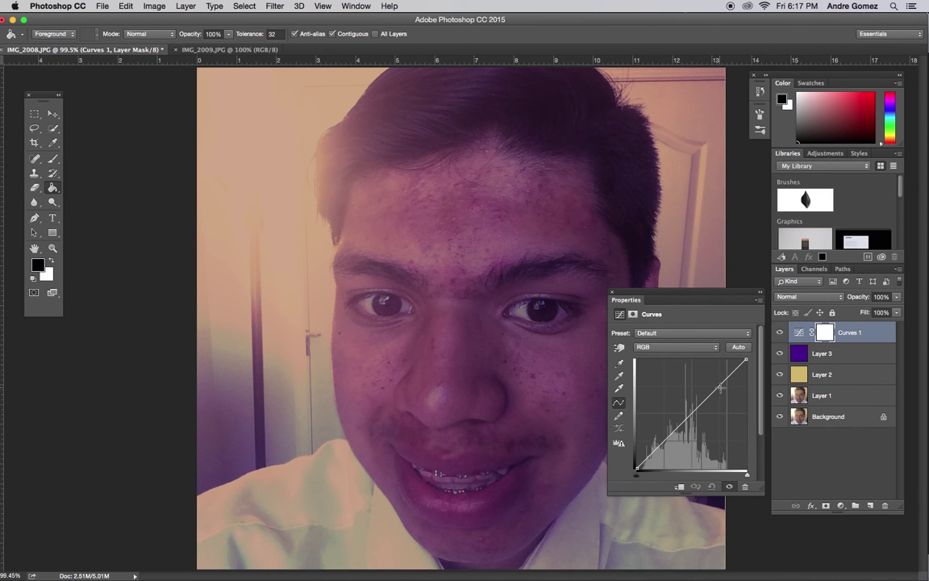
{"action": "left_click_drag", "start_coordinate": [720, 387], "coordinate": [718, 382]}
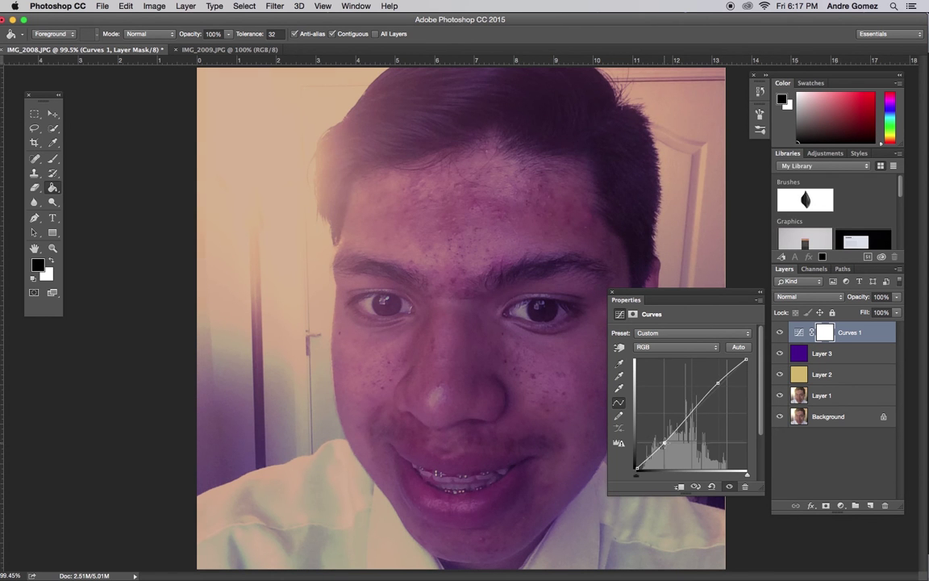
{"action": "left_click_drag", "start_coordinate": [666, 438], "coordinate": [664, 445]}
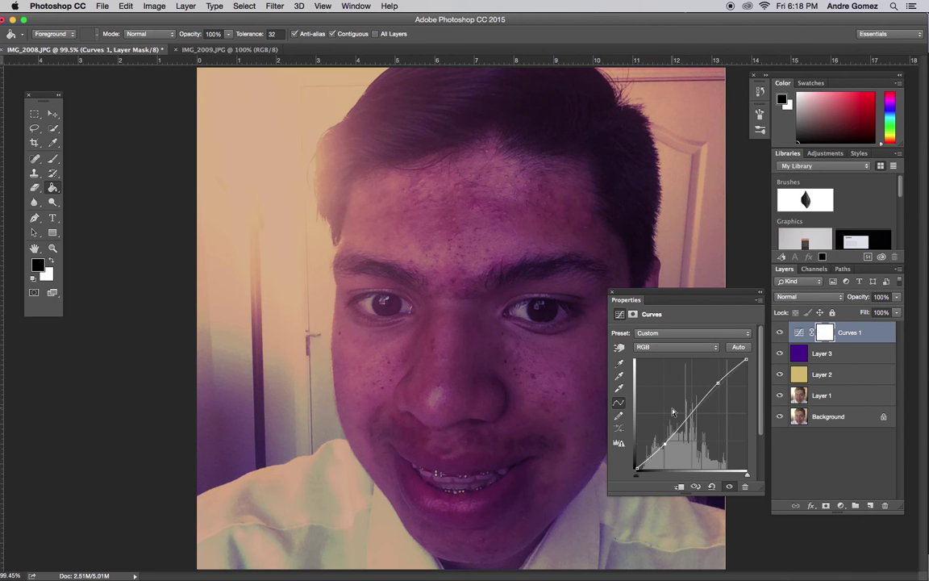
Step: Adjust the highlight end of the Red channel's curve in the Curves adjustment layer
{"action": "left_click", "coordinate": [676, 347]}
{"action": "left_click", "coordinate": [693, 356]}
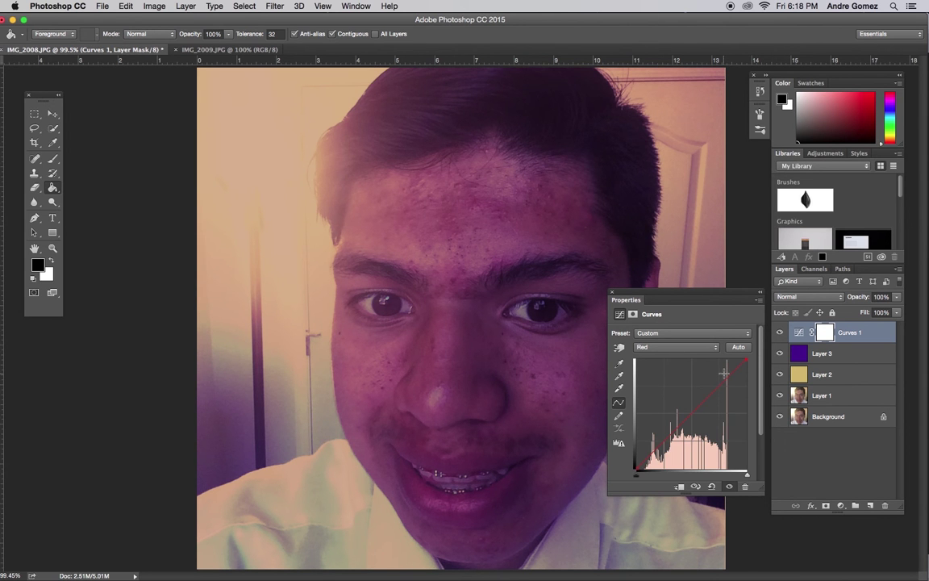
{"action": "left_click_drag", "start_coordinate": [719, 388], "coordinate": [581, 345]}
{"action": "left_click_drag", "start_coordinate": [735, 371], "coordinate": [744, 371]}
{"action": "mouse_move", "coordinate": [744, 371]}
{"action": "left_mouse_down"}
{"action": "mouse_move", "coordinate": [738, 358]}
{"action": "mouse_move", "coordinate": [736, 370]}
{"action": "left_mouse_up"}
{"action": "left_click_drag", "start_coordinate": [736, 370], "coordinate": [641, 354]}
Step: Reshape the Blue channel's curve by lowering the highlights, anchoring the midtones and raising the shadows
{"action": "left_click", "coordinate": [661, 347]}
{"action": "left_click", "coordinate": [650, 363]}
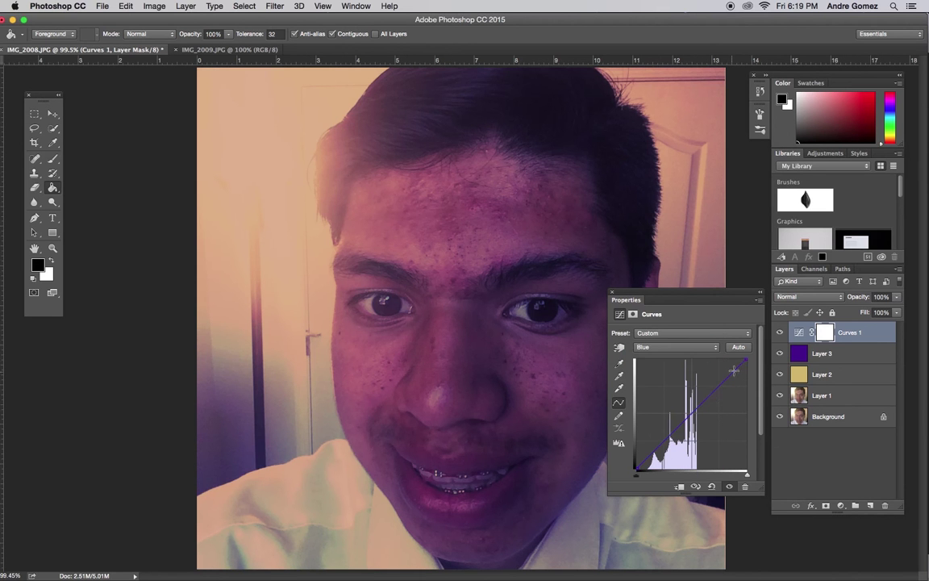
{"action": "left_click_drag", "start_coordinate": [746, 358], "coordinate": [720, 386]}
{"action": "left_click_drag", "start_coordinate": [684, 420], "coordinate": [682, 423]}
{"action": "left_click_drag", "start_coordinate": [631, 464], "coordinate": [630, 460]}
Step: Raise the upper part of the Green channel's curve slightly, anchor its midtones and close the Curves settings
{"action": "left_click", "coordinate": [670, 347]}
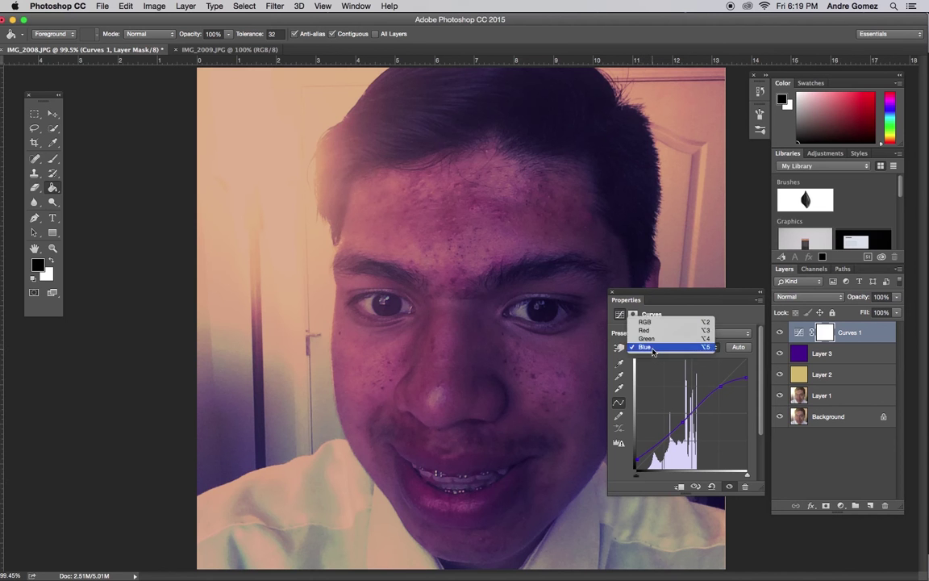
{"action": "left_click", "coordinate": [662, 338]}
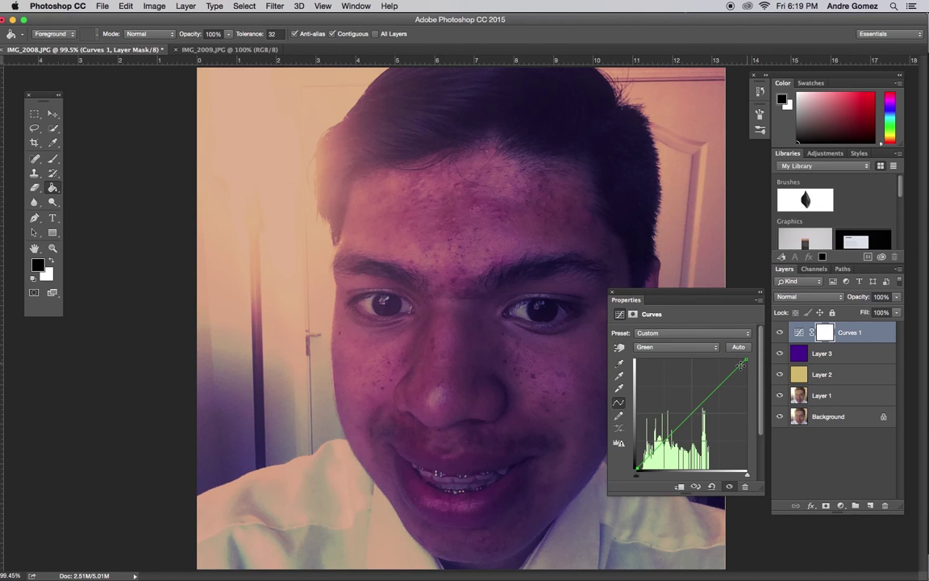
{"action": "left_click_drag", "start_coordinate": [721, 384], "coordinate": [718, 382]}
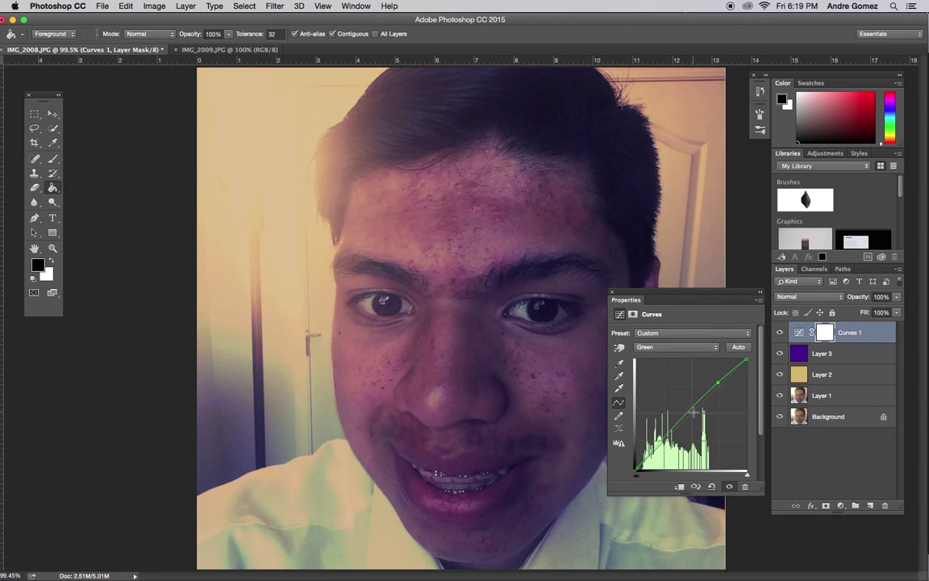
{"action": "left_click_drag", "start_coordinate": [684, 422], "coordinate": [684, 423]}
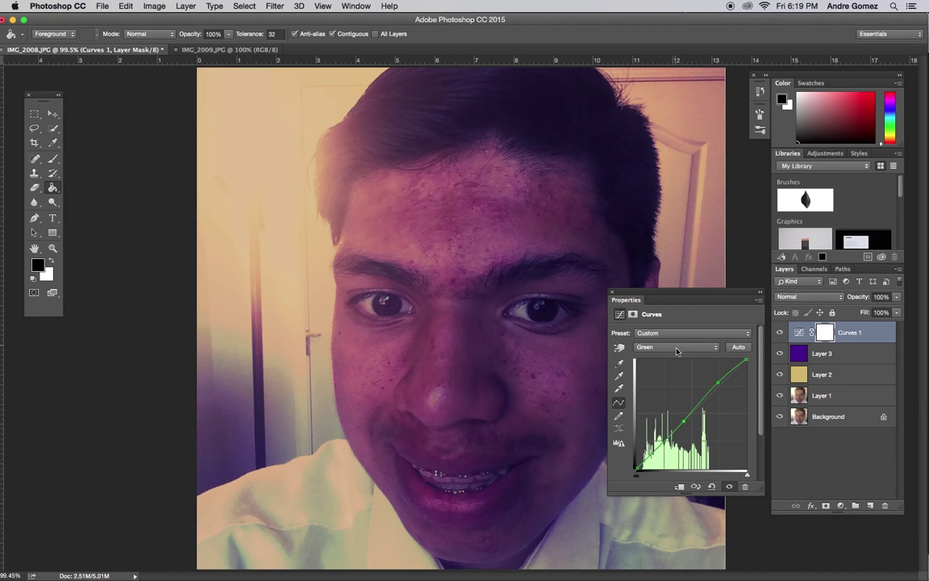
{"action": "left_click", "coordinate": [612, 292]}
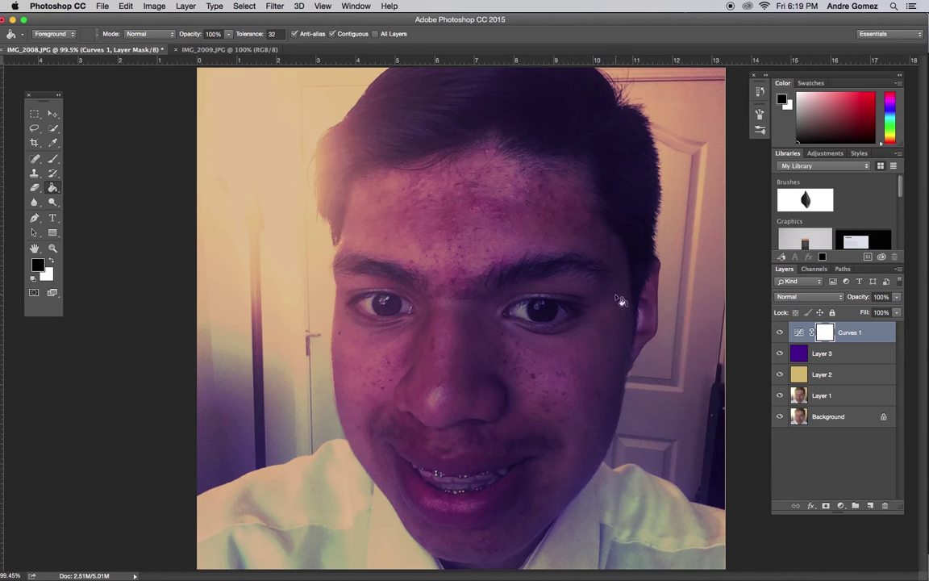
Step: Compare the portrait with and without the Curves adjustment, and against reference IMG_2009.JPG
{"action": "left_click", "coordinate": [779, 332]}
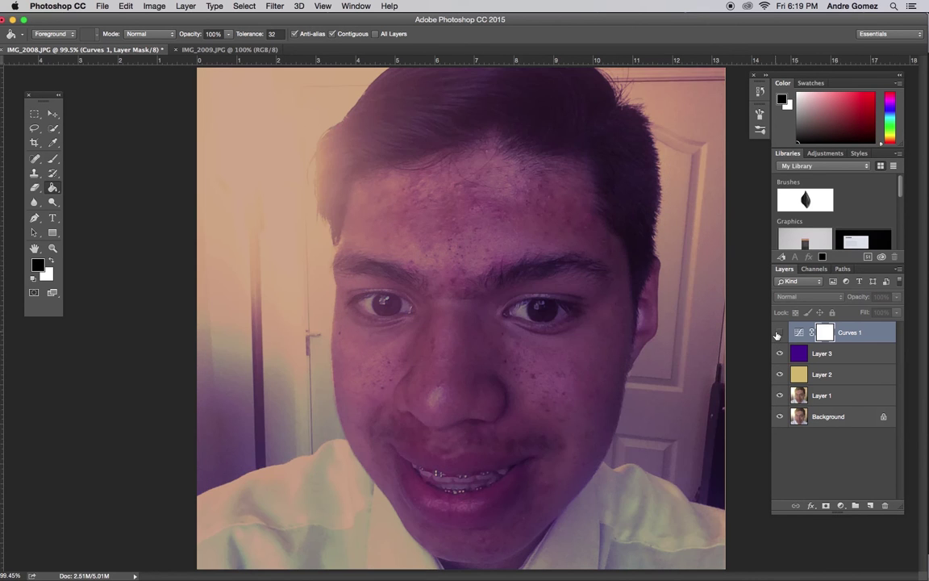
{"action": "left_click", "coordinate": [778, 333]}
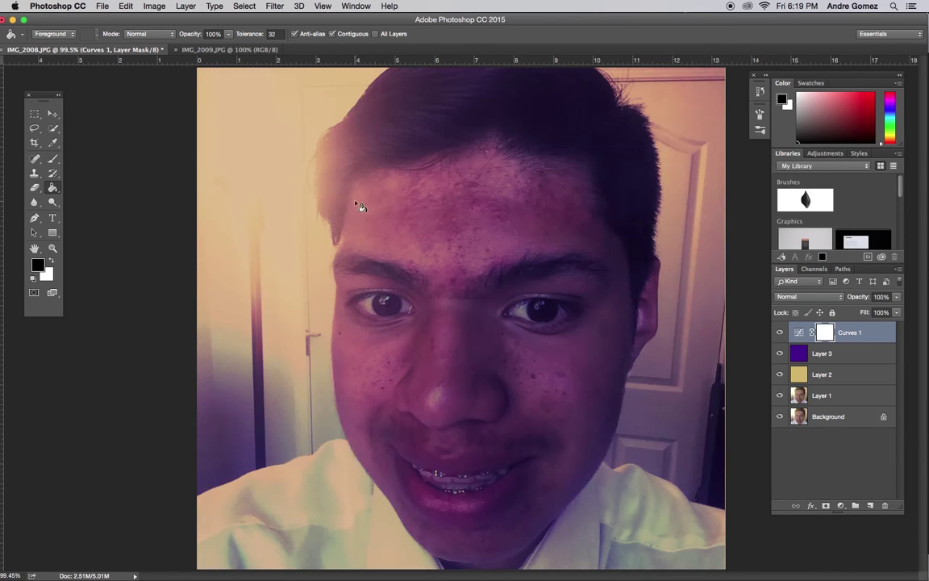
{"action": "left_click", "coordinate": [208, 51]}
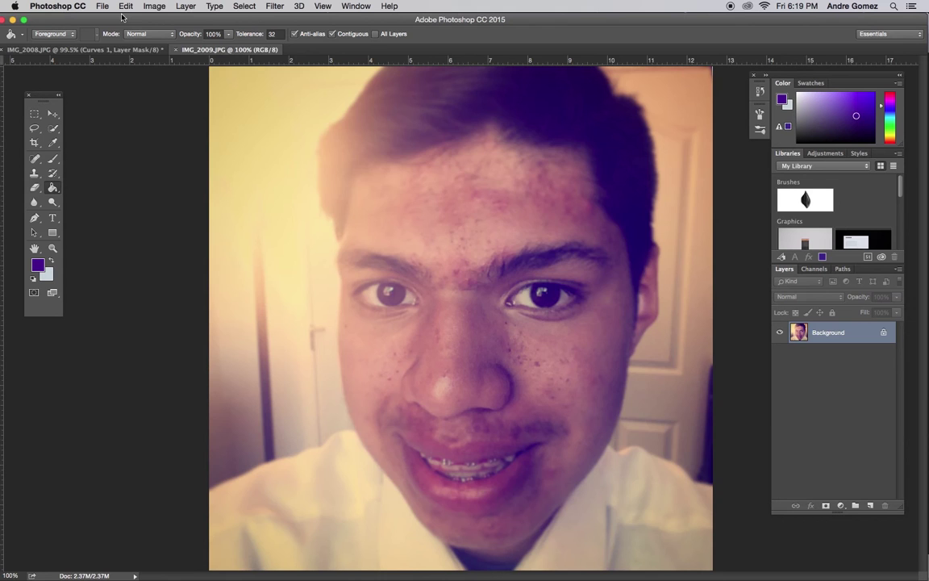
{"action": "left_click", "coordinate": [113, 50]}
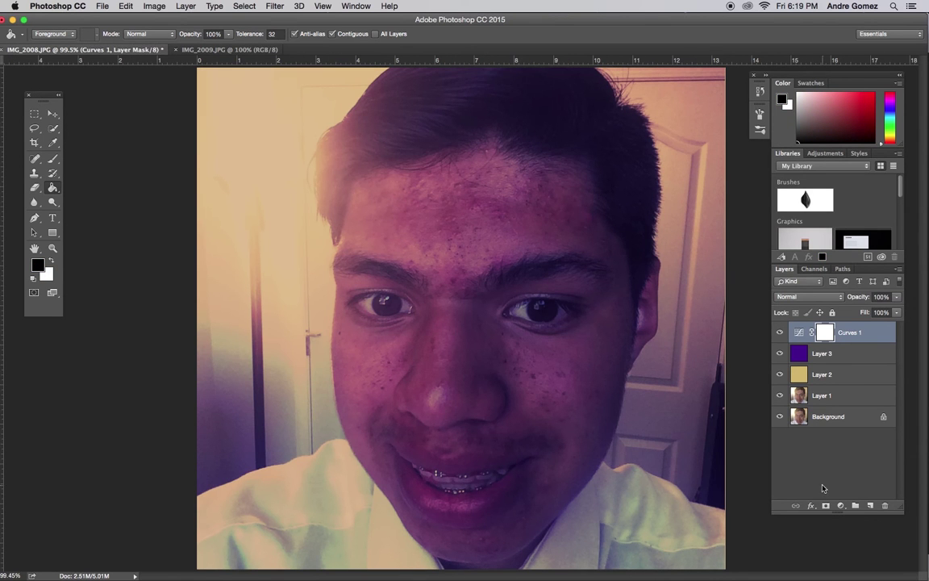
Step: Lower the opacity of the purple fill layer further and deselect it
{"action": "left_click", "coordinate": [840, 353]}
{"action": "left_click", "coordinate": [897, 297]}
{"action": "left_click_drag", "start_coordinate": [898, 300], "coordinate": [884, 313]}
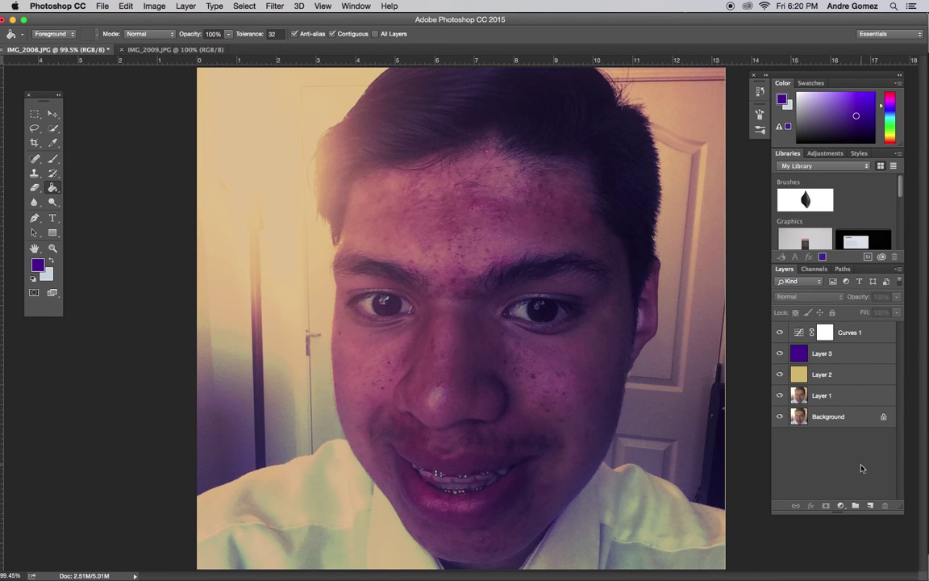
Step: Add a Brightness/Contrast adjustment layer above the Curves layer and raise its brightness and contrast slightly
{"action": "left_click", "coordinate": [857, 335]}
{"action": "left_click", "coordinate": [841, 505]}
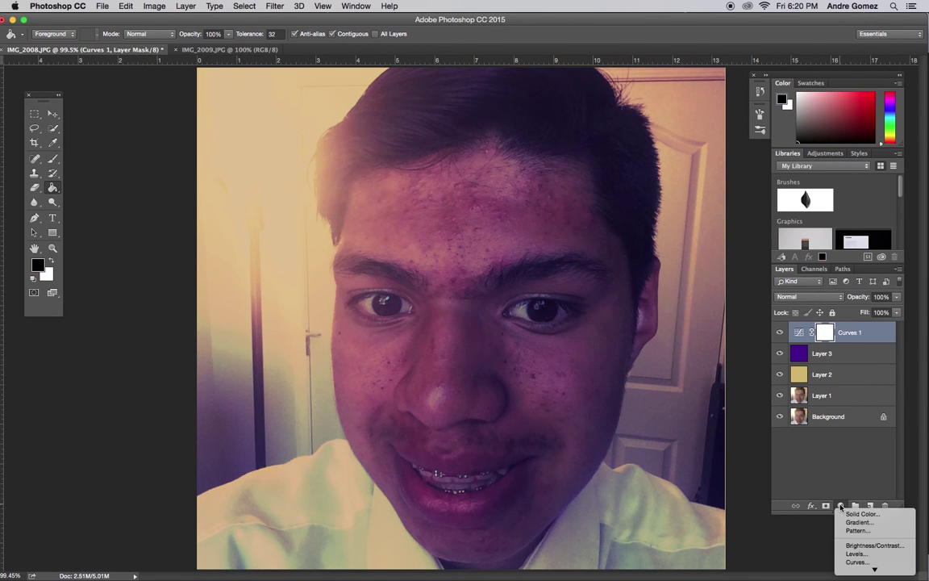
{"action": "mouse_move", "coordinate": [874, 569]}
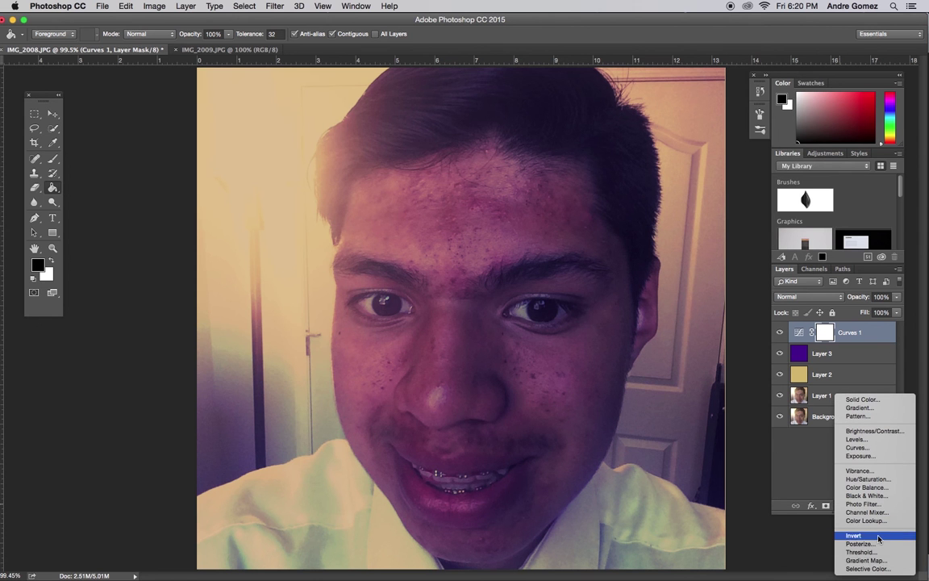
{"action": "left_click", "coordinate": [157, 8]}
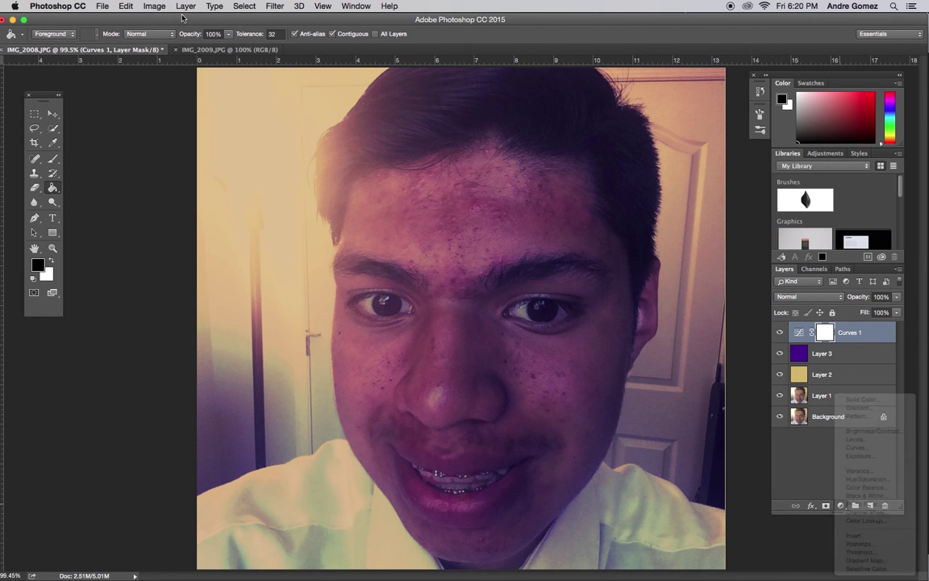
{"action": "left_click", "coordinate": [167, 12]}
{"action": "mouse_move", "coordinate": [159, 6]}
{"action": "mouse_move", "coordinate": [194, 36]}
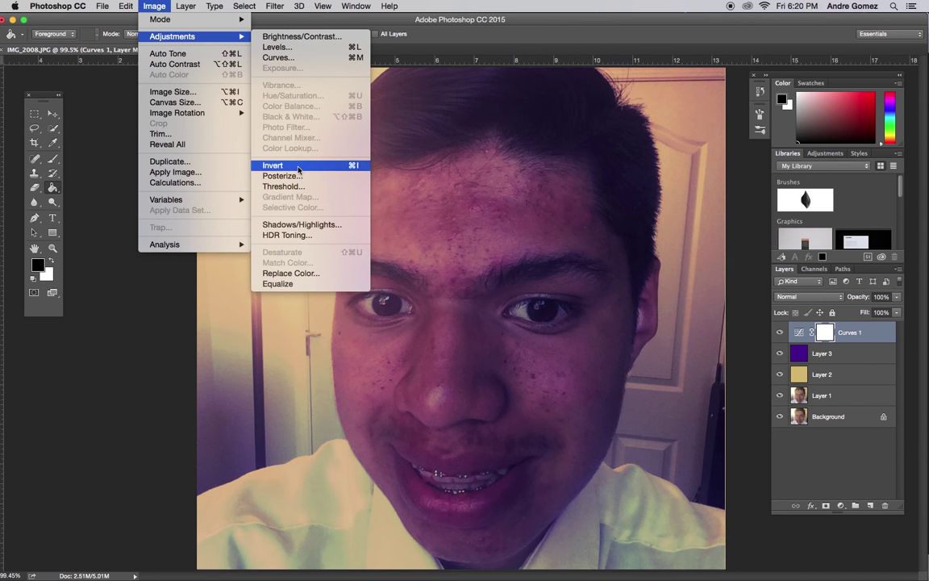
{"action": "left_click", "coordinate": [841, 507]}
{"action": "left_click", "coordinate": [841, 506]}
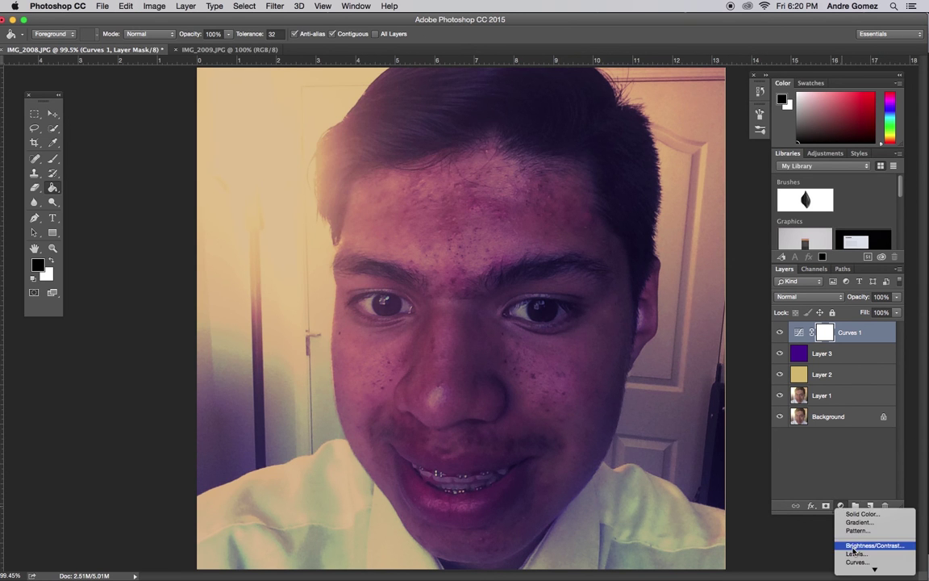
{"action": "mouse_move", "coordinate": [854, 570]}
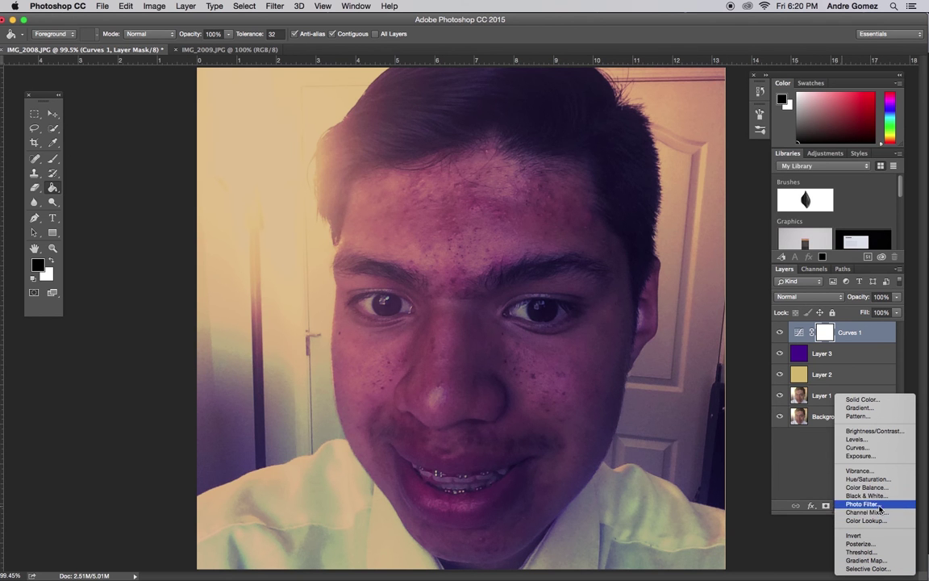
{"action": "left_click", "coordinate": [884, 433]}
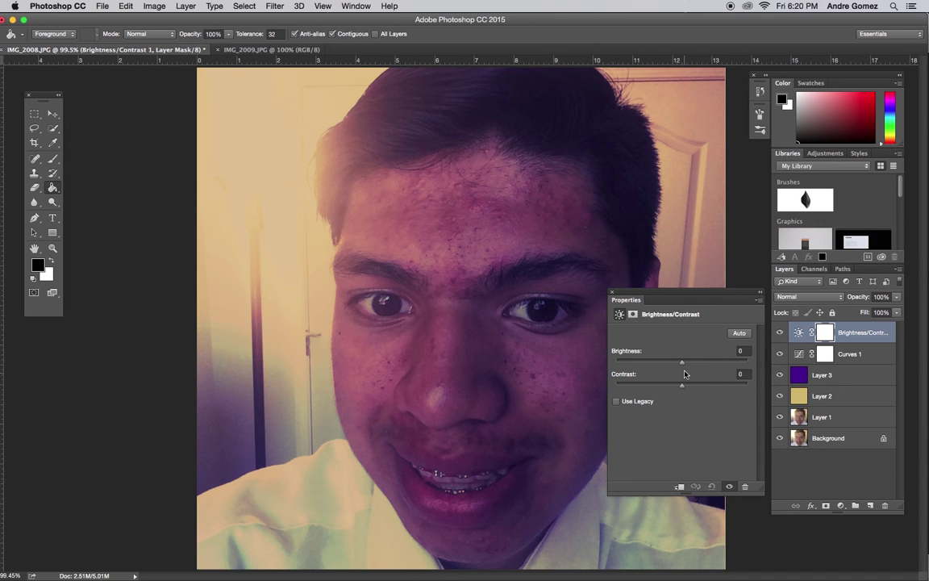
{"action": "left_click_drag", "start_coordinate": [681, 366], "coordinate": [694, 388]}
{"action": "left_click", "coordinate": [556, 266]}
Step: Compare the portrait with and without the Brightness/Contrast adjustment, and against reference IMG_2009.JPG
{"action": "left_click", "coordinate": [780, 332]}
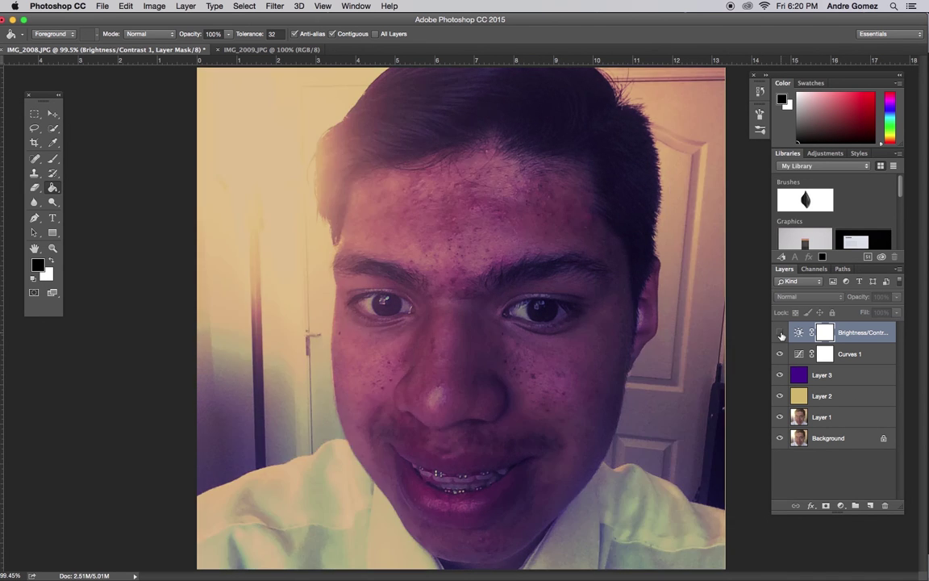
{"action": "left_click", "coordinate": [780, 332]}
{"action": "left_click", "coordinate": [252, 50]}
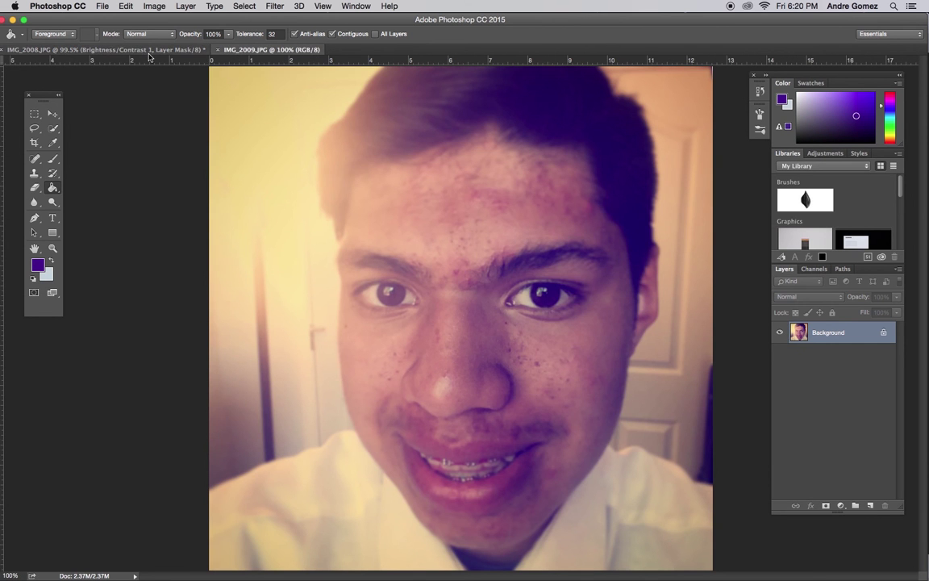
{"action": "left_click", "coordinate": [151, 51]}
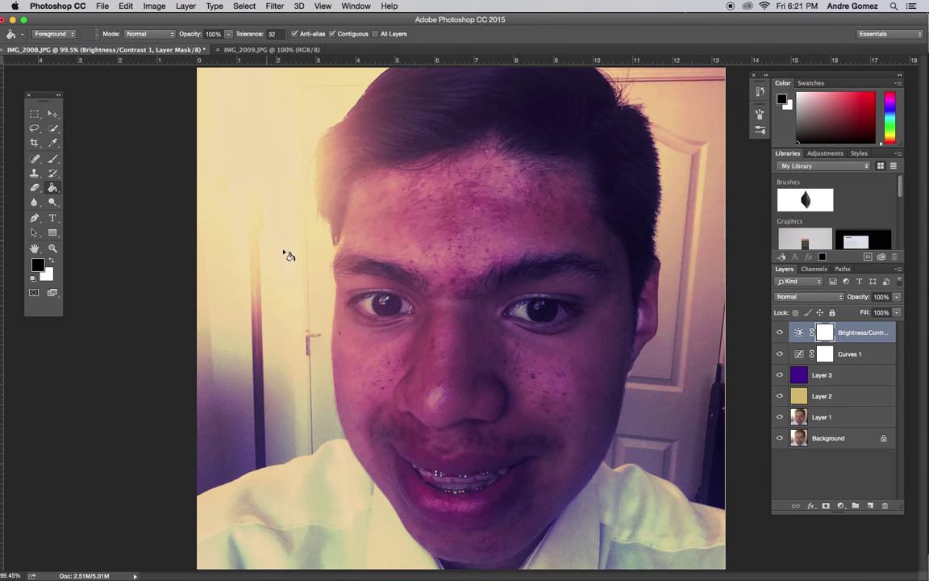
Step: Convert the portrait copy, Layer 1, to a smart object for Smart Filters
{"action": "left_click", "coordinate": [815, 417]}
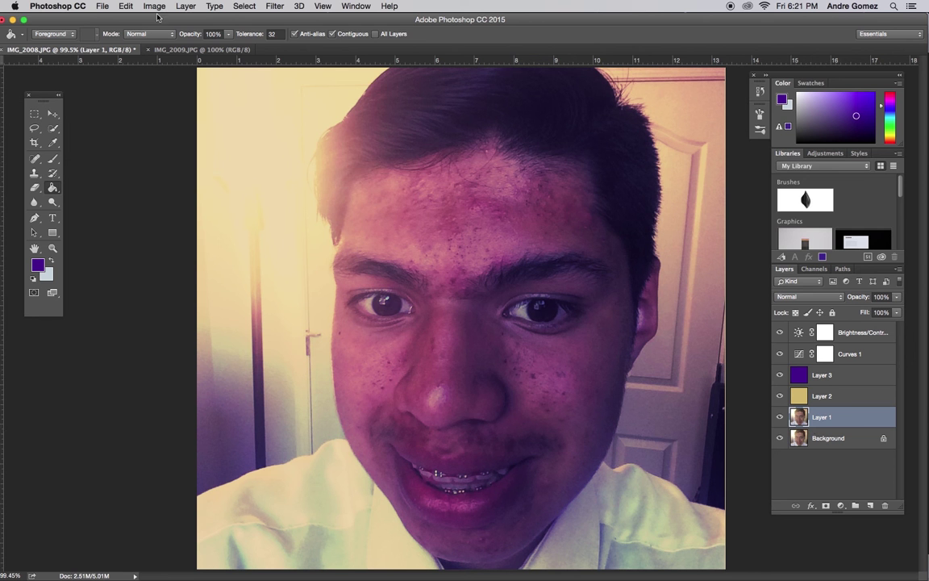
{"action": "left_click", "coordinate": [274, 6]}
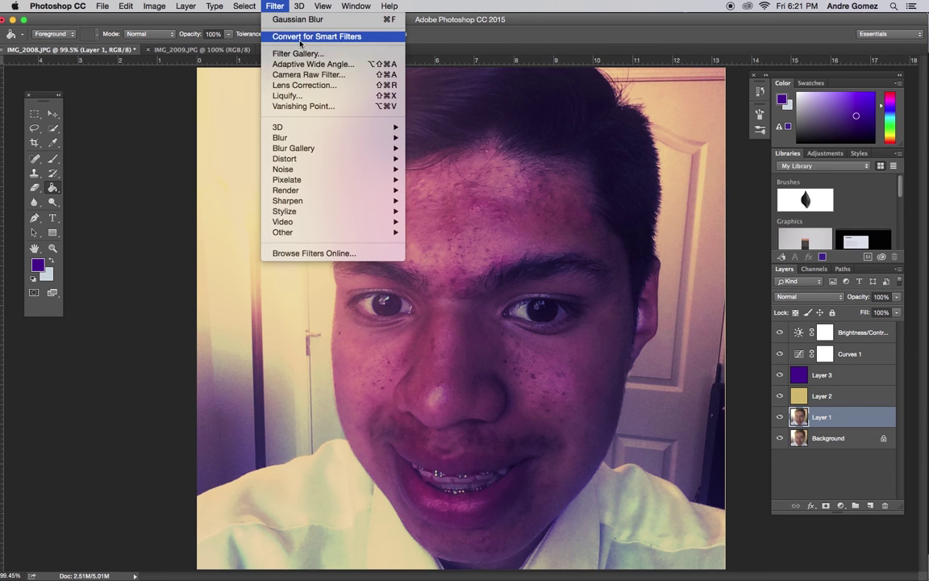
{"action": "left_click", "coordinate": [272, 37]}
{"action": "left_click", "coordinate": [559, 220]}
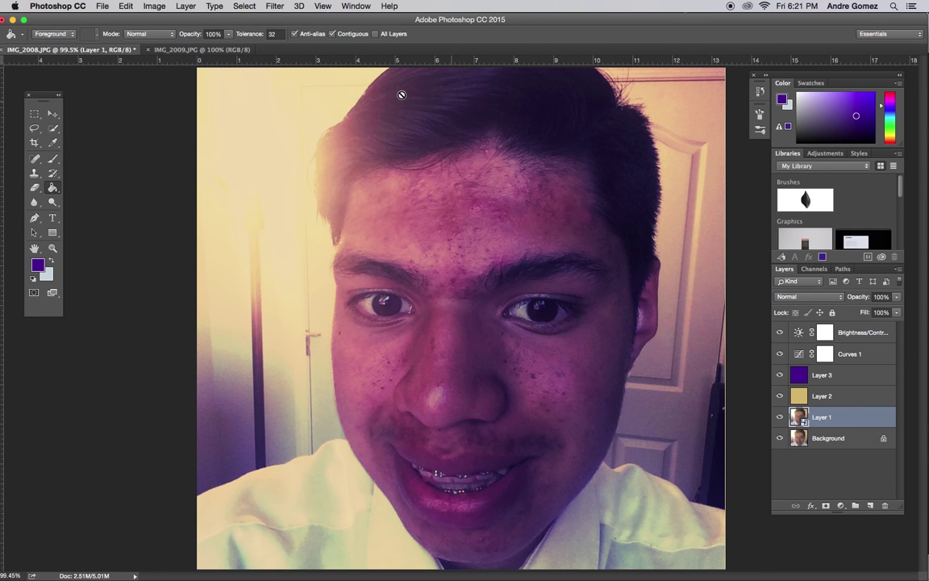
Step: Apply a Gaussian Blur with a radius of 5.2 pixels to Layer 1 as a smart filter
{"action": "left_click", "coordinate": [274, 6]}
{"action": "mouse_move", "coordinate": [336, 138]}
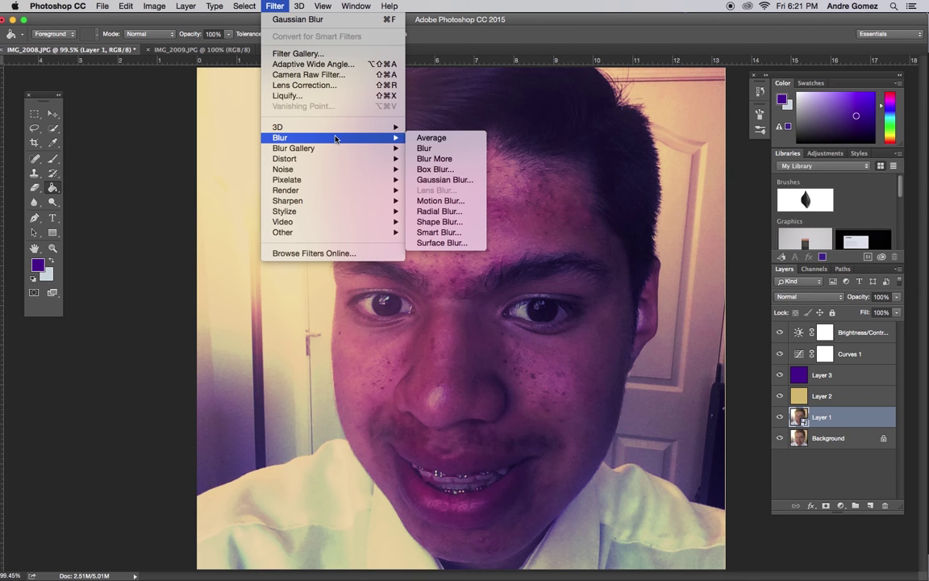
{"action": "left_click", "coordinate": [457, 180]}
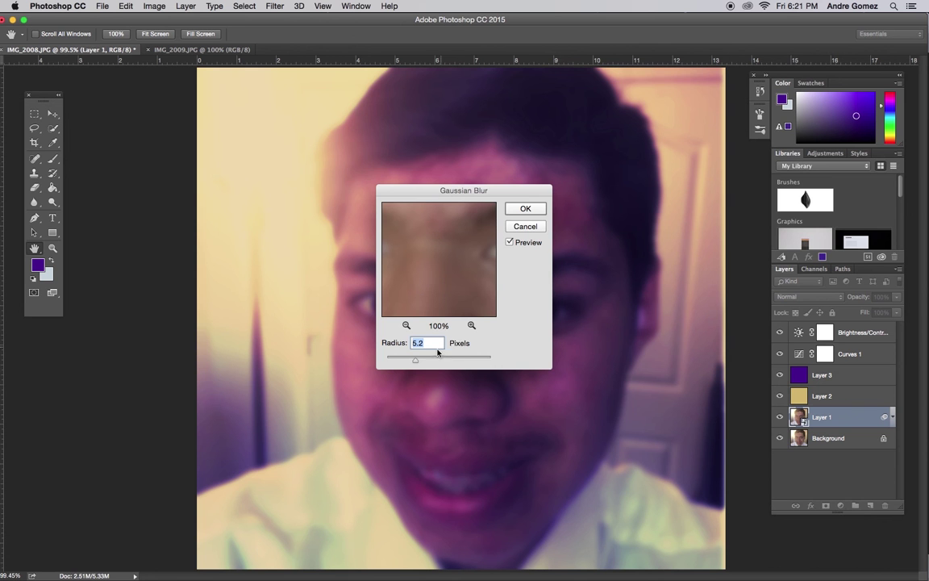
{"action": "left_click", "coordinate": [526, 209]}
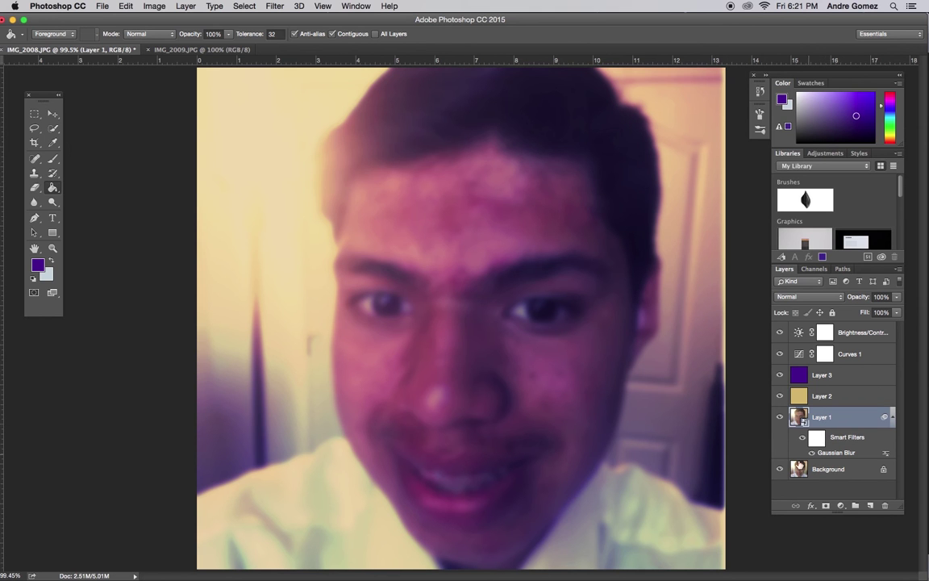
Step: Add a white layer mask to Layer 1 and keep that layer selected
{"action": "left_click", "coordinate": [825, 504]}
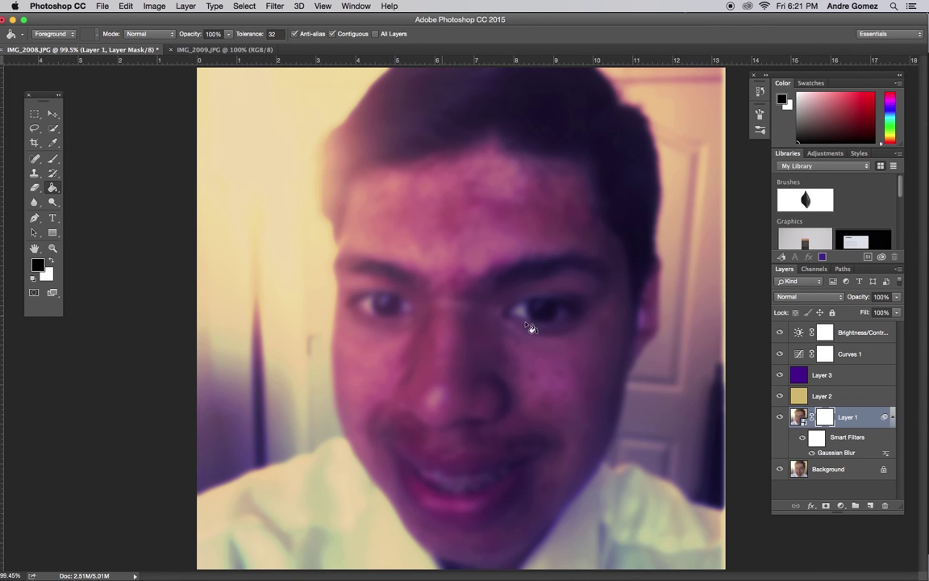
{"action": "left_click", "coordinate": [821, 475]}
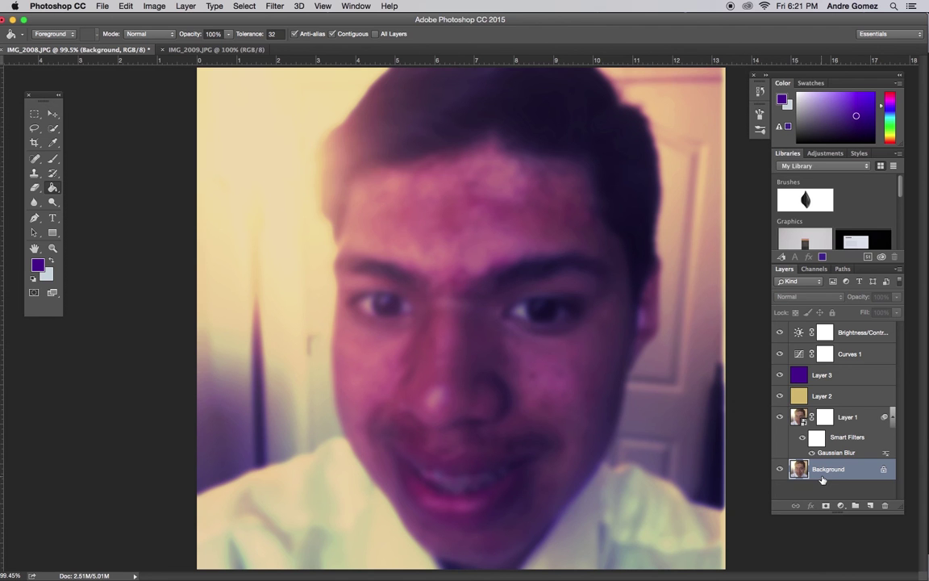
{"action": "left_click", "coordinate": [846, 418]}
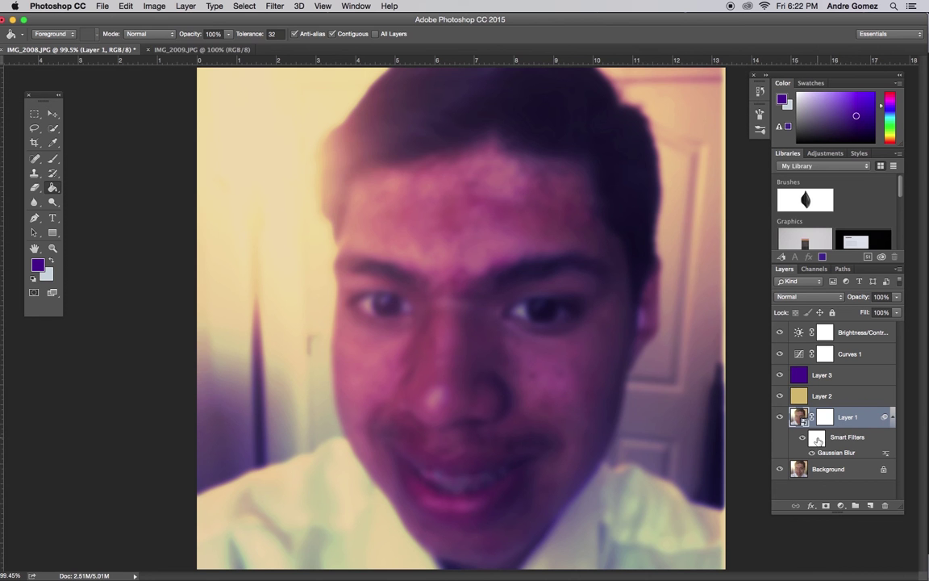
Step: Paint black over the face's centre on the Gaussian Blur's filter mask with a 1000 px brush at 0% hardness
{"action": "left_click", "coordinate": [816, 437]}
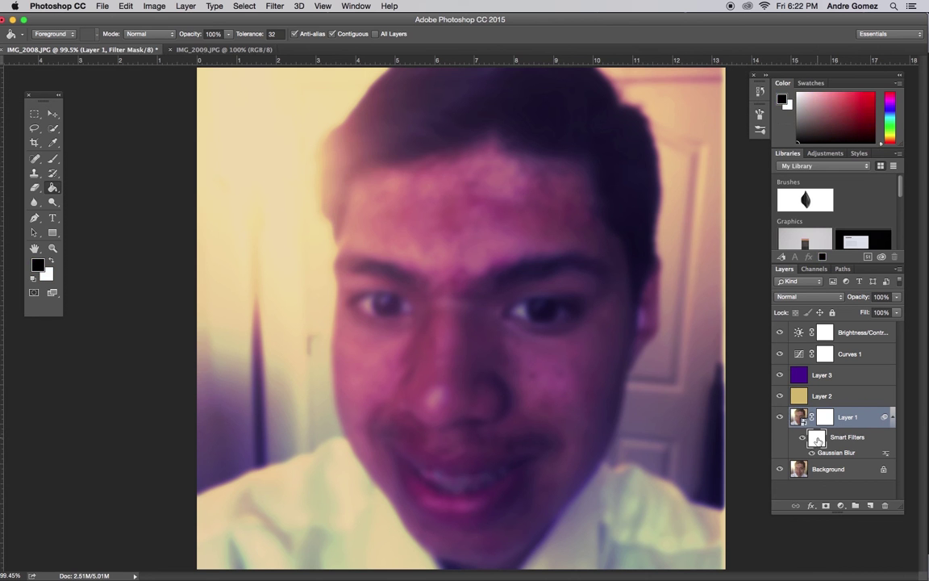
{"action": "left_click", "coordinate": [52, 143]}
{"action": "left_click", "coordinate": [53, 158]}
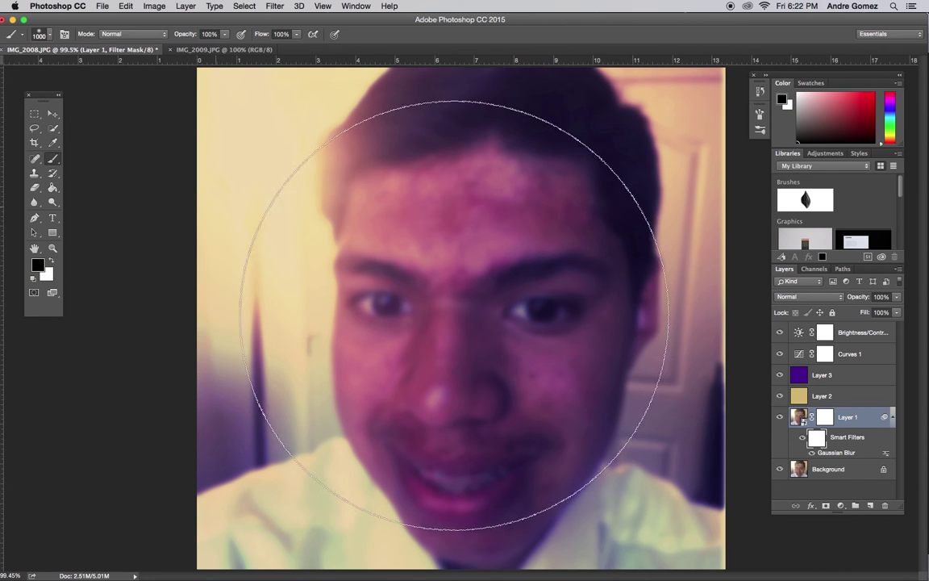
{"action": "left_click", "coordinate": [47, 35]}
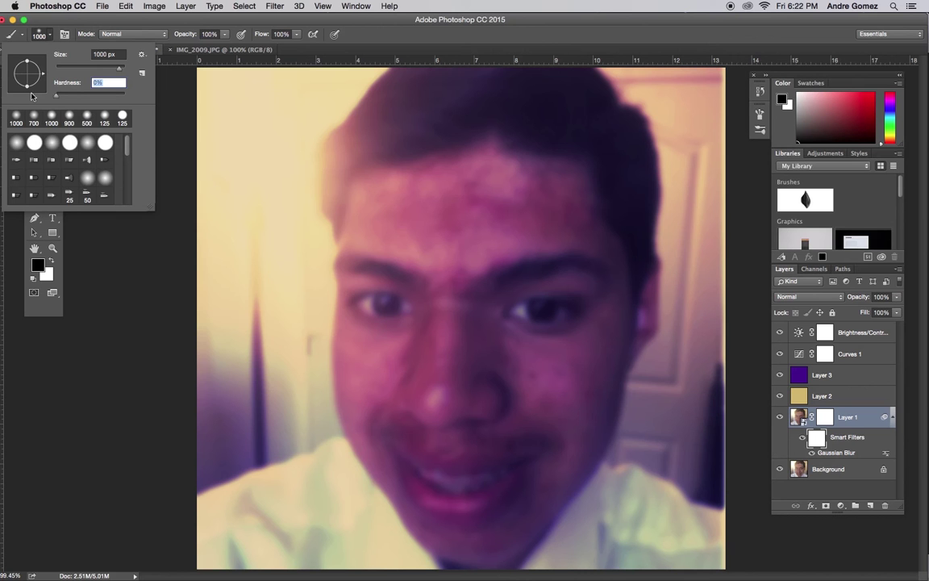
{"action": "key", "text": "Return"}
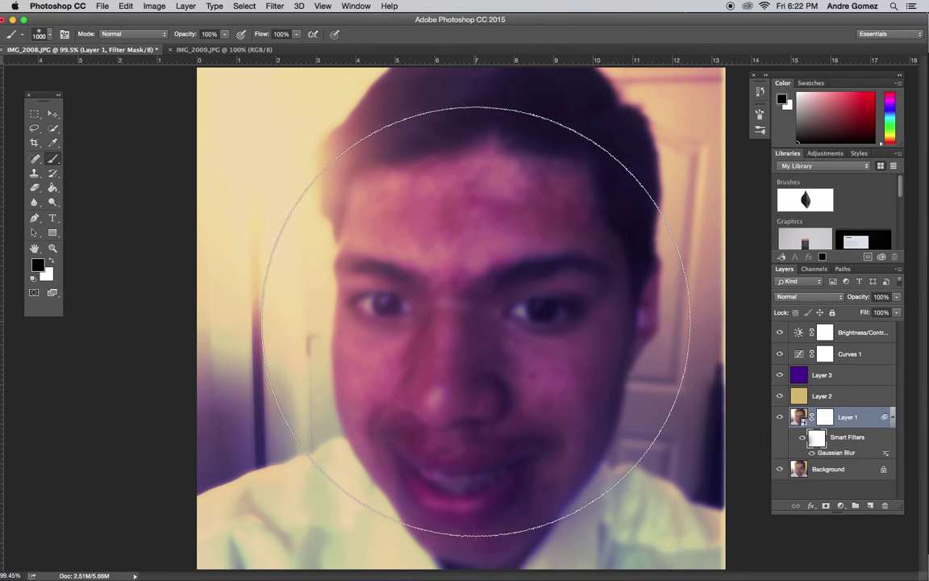
{"action": "left_click", "coordinate": [475, 321]}
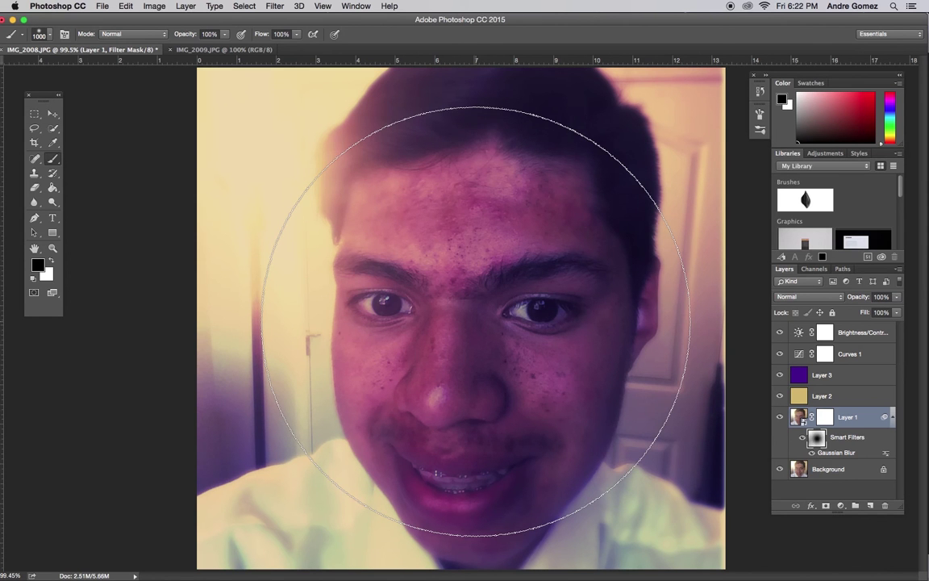
{"action": "left_click", "coordinate": [53, 114]}
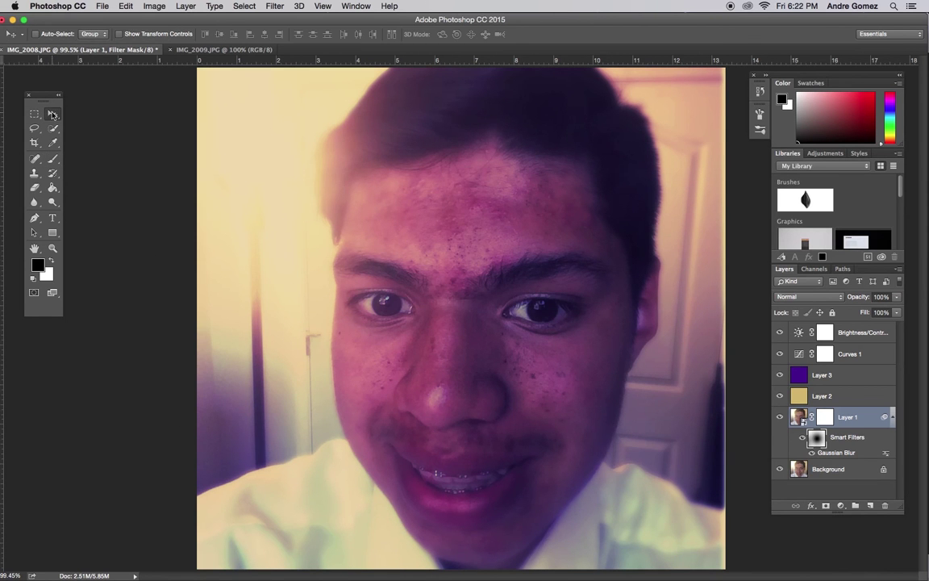
Step: Check reference IMG_2009.JPG and reduce the contrast of the Brightness/Contrast adjustment to -8
{"action": "left_click", "coordinate": [238, 50]}
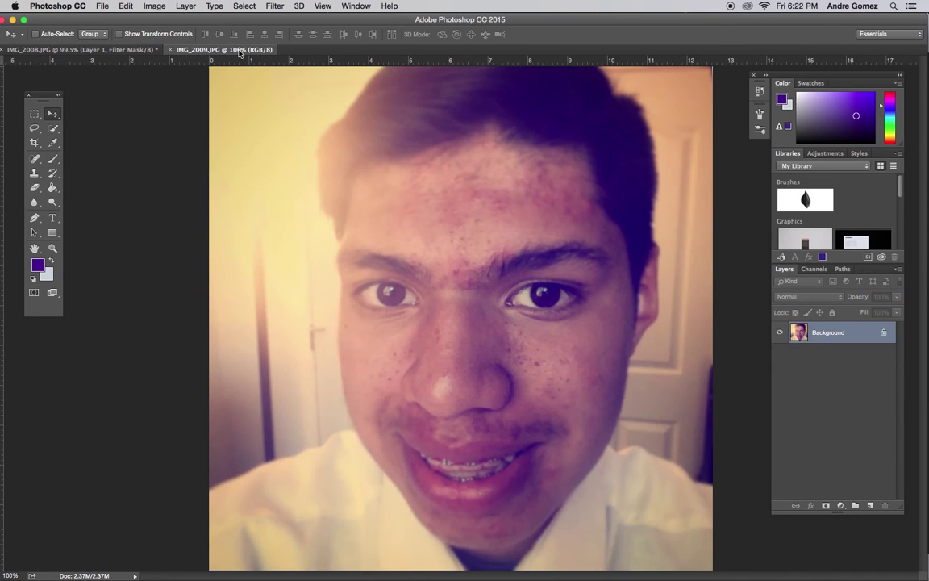
{"action": "left_click", "coordinate": [118, 50]}
{"action": "left_click", "coordinate": [856, 335]}
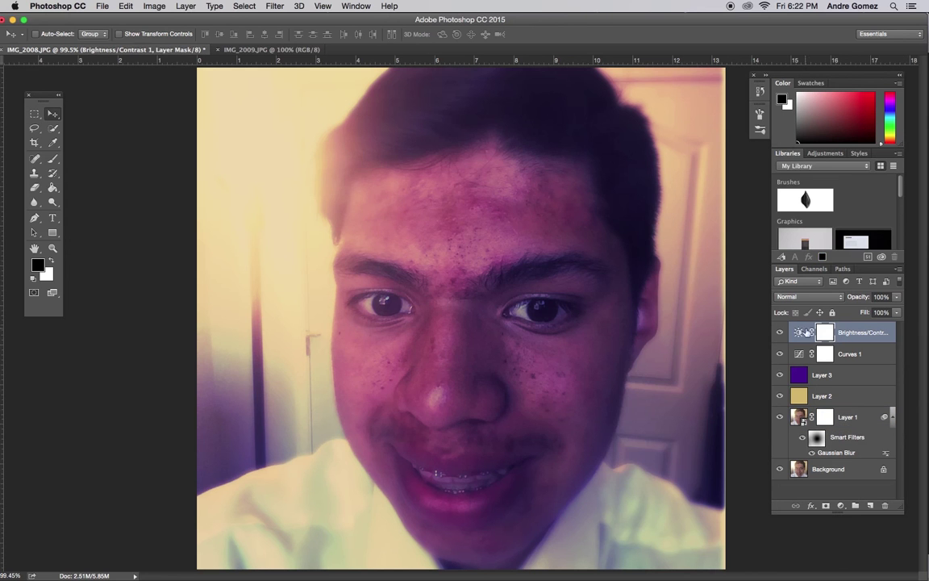
{"action": "left_click_drag", "start_coordinate": [695, 385], "coordinate": [674, 388]}
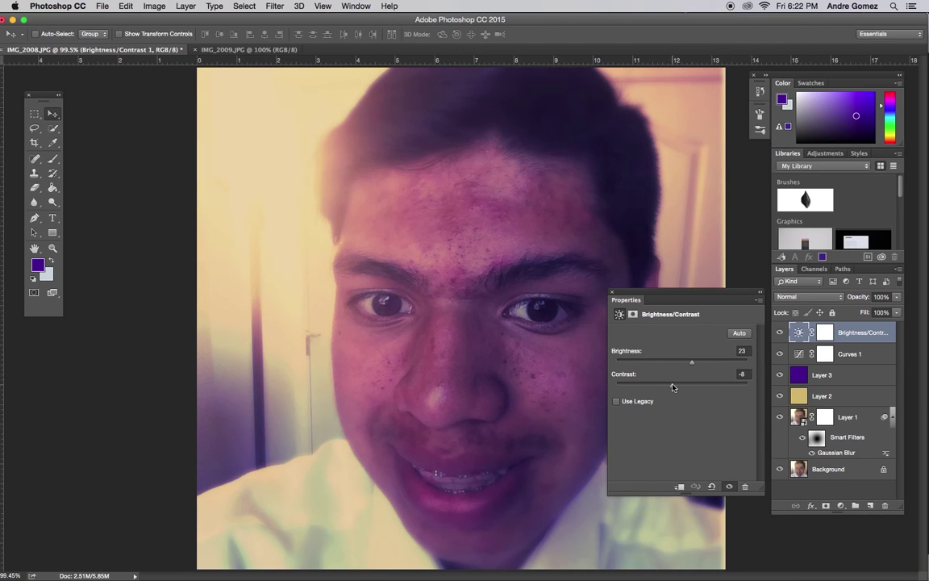
{"action": "left_click", "coordinate": [556, 266]}
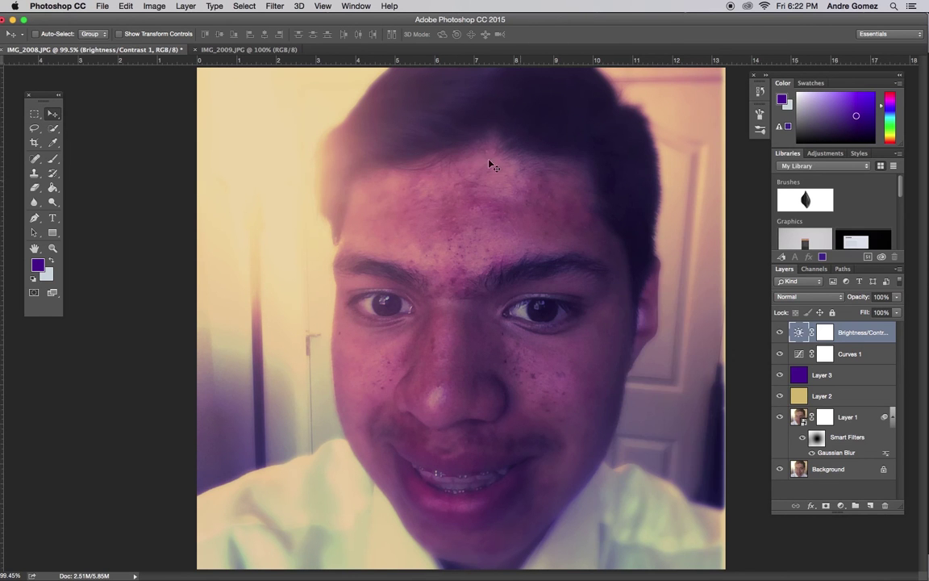
Step: Compare with reference IMG_2009.JPG again and raise the brightness of the Brightness/Contrast adjustment to 39
{"action": "left_click", "coordinate": [231, 48]}
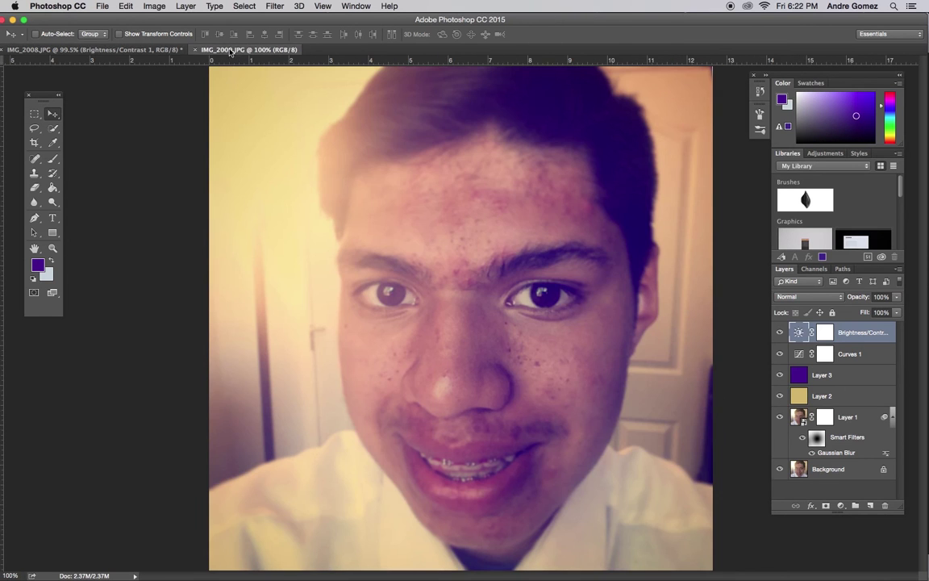
{"action": "left_click", "coordinate": [132, 50]}
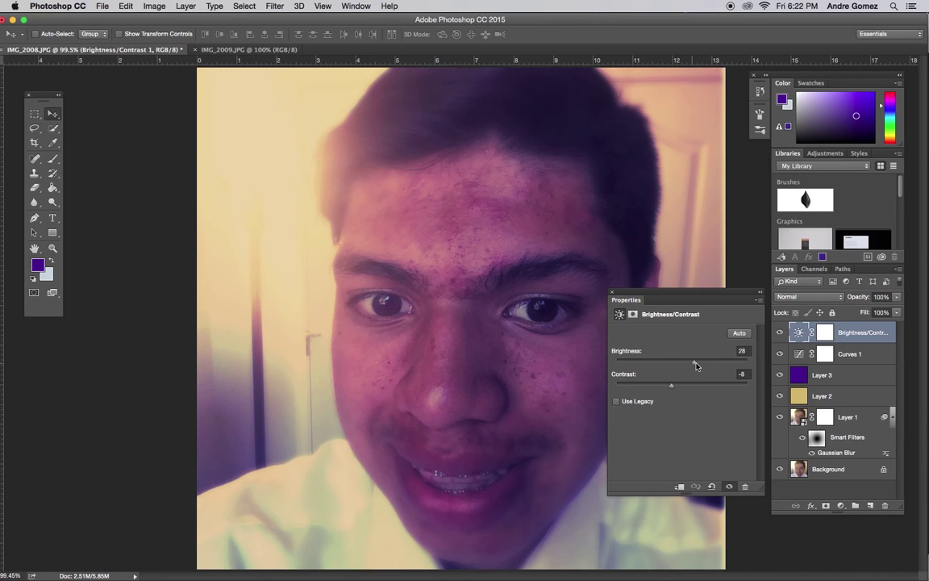
{"action": "left_click_drag", "start_coordinate": [696, 366], "coordinate": [702, 366]}
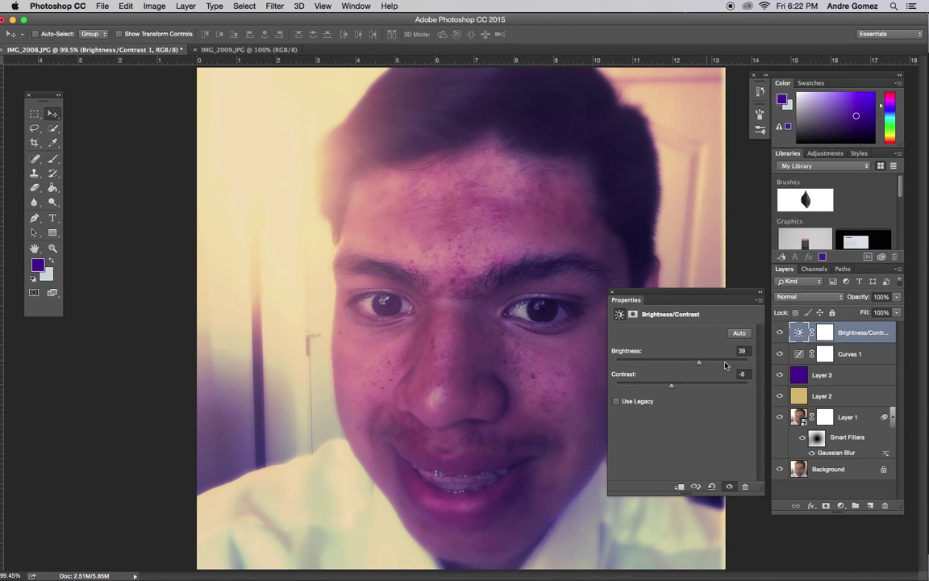
Step: Set the opacity of the tan fill layer, Layer 2, to 90% and check against reference IMG_2009.JPG
{"action": "left_click", "coordinate": [839, 396]}
{"action": "left_click_drag", "start_coordinate": [894, 300], "coordinate": [893, 313]}
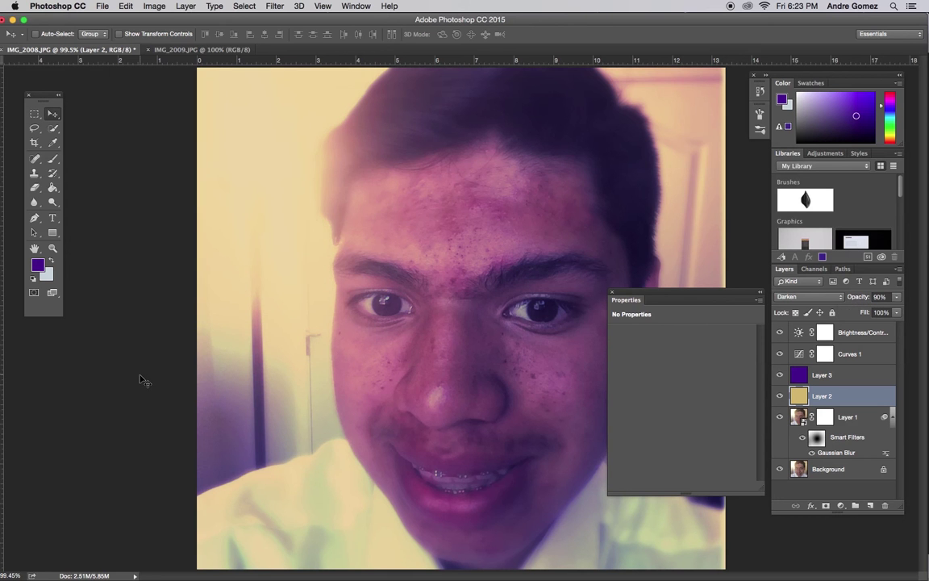
{"action": "left_click", "coordinate": [612, 292]}
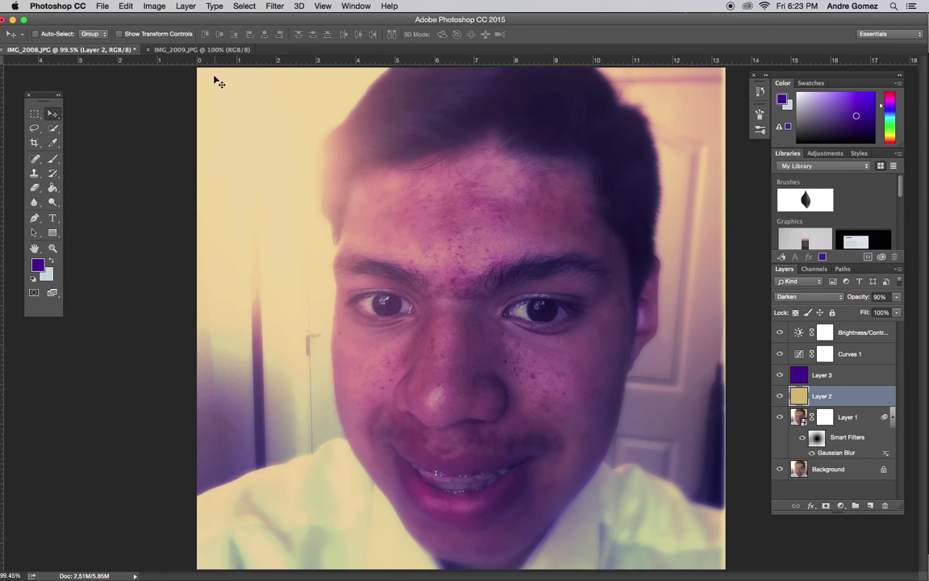
{"action": "left_click", "coordinate": [198, 50]}
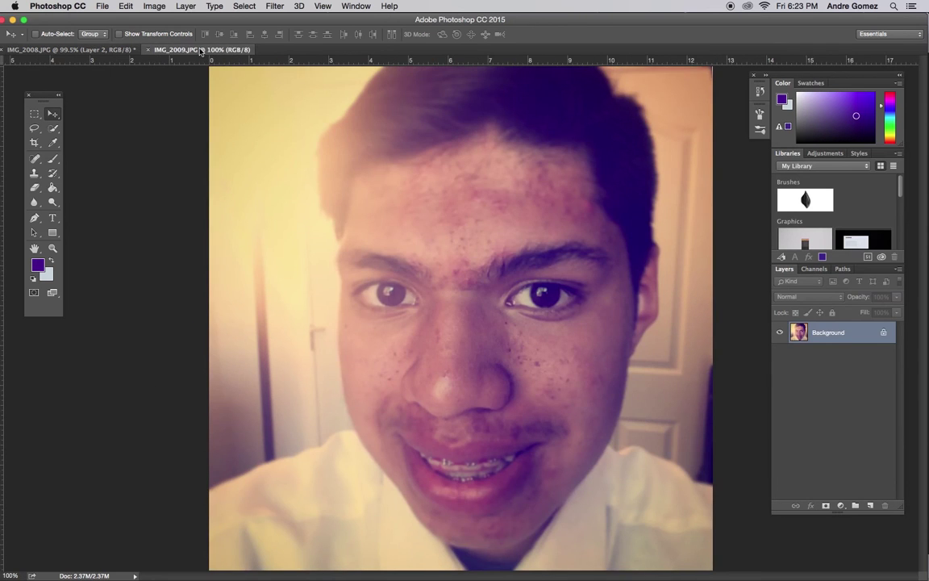
Step: Return to IMG_2008.JPG and set the opacity of the purple fill layer, Layer 3, to 65%
{"action": "left_click", "coordinate": [78, 50]}
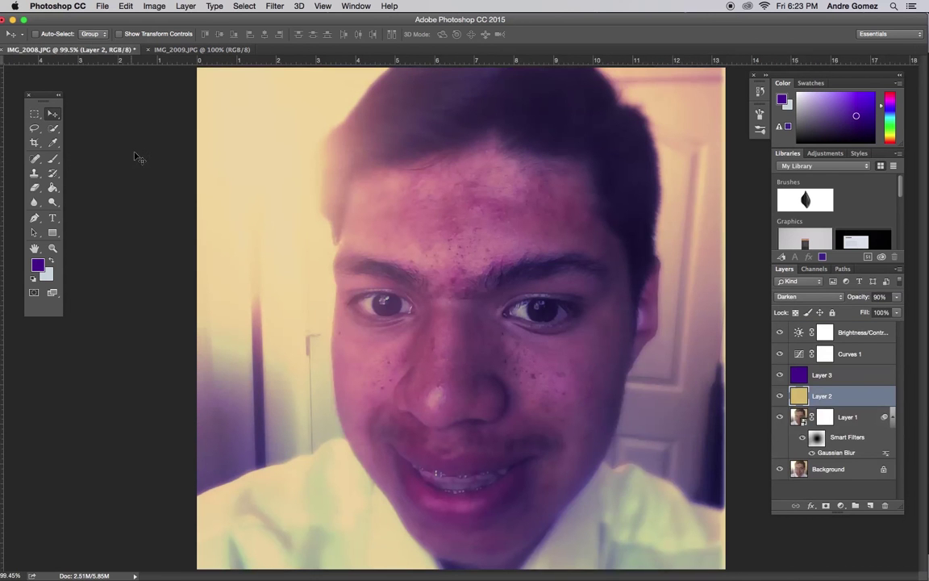
{"action": "left_click", "coordinate": [827, 375]}
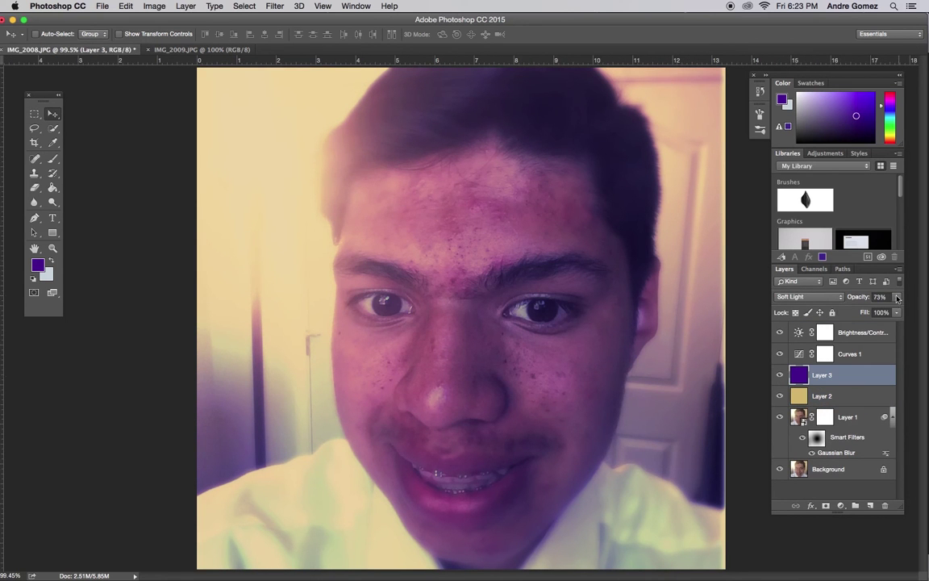
{"action": "left_click", "coordinate": [896, 296]}
{"action": "left_click_drag", "start_coordinate": [875, 314], "coordinate": [879, 310]}
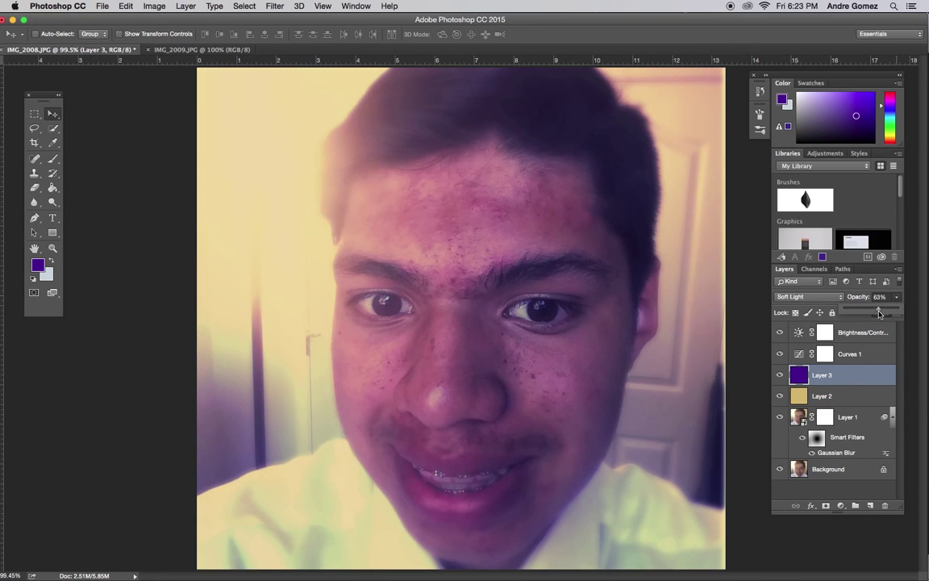
Step: Hide and reshow Layer 2, Layer 3, Curves 1 and the Brightness/Contrast adjustment to examine what each contributes to the portrait
{"action": "left_click", "coordinate": [779, 396]}
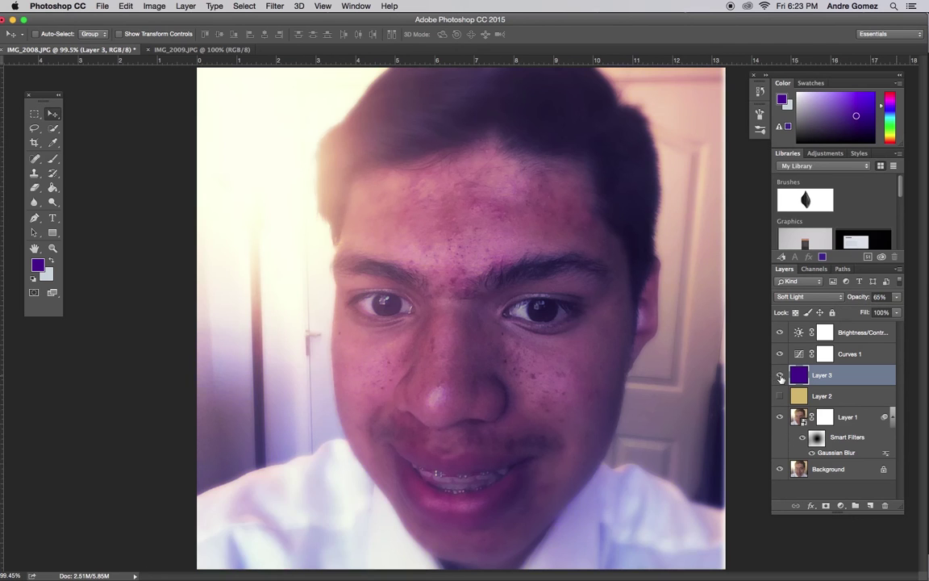
{"action": "left_click", "coordinate": [780, 375]}
{"action": "left_click", "coordinate": [780, 332]}
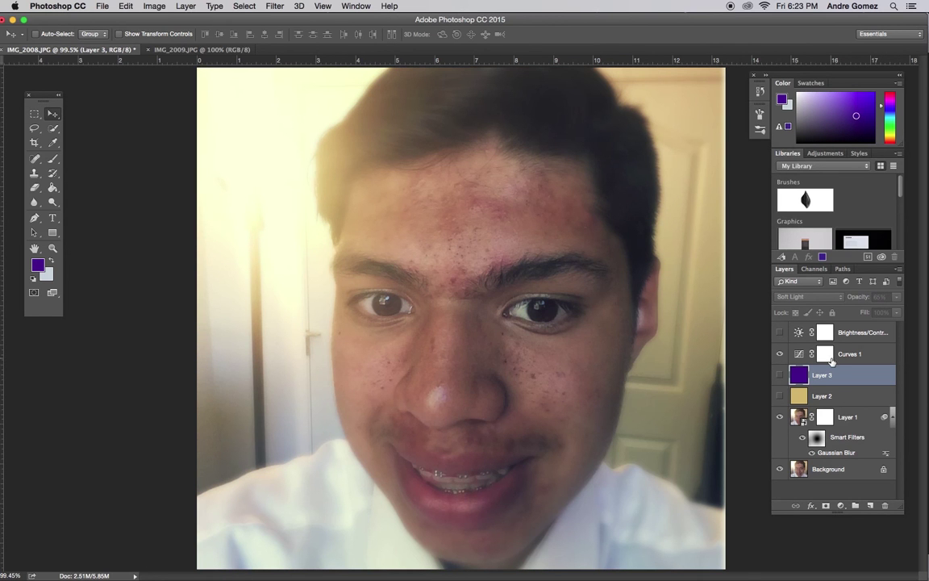
{"action": "left_click", "coordinate": [780, 354]}
{"action": "left_click", "coordinate": [780, 354]}
{"action": "left_click", "coordinate": [780, 356]}
{"action": "left_click", "coordinate": [780, 355]}
{"action": "left_click", "coordinate": [780, 375]}
{"action": "left_click", "coordinate": [779, 333]}
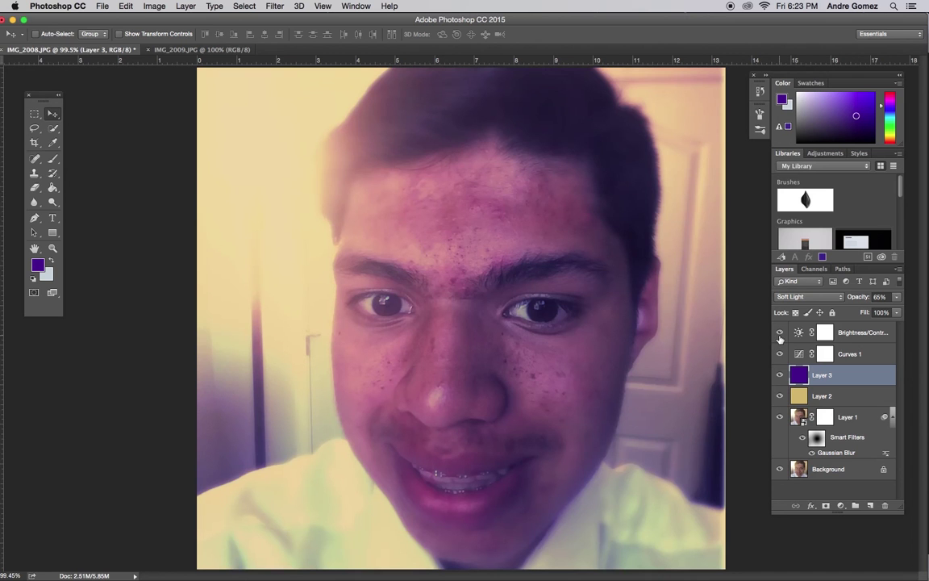